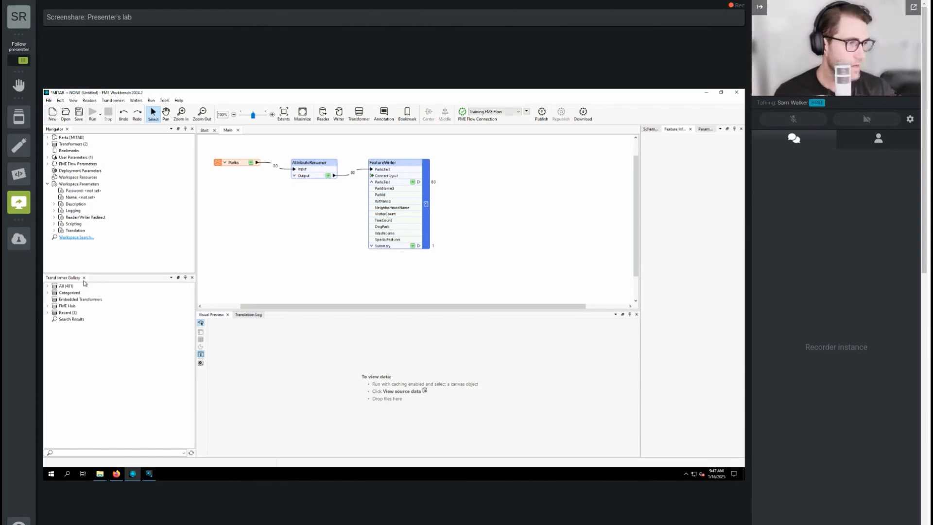
# Switch to the FME Academy lesson in Firefox and view the Challenge image above the FeatureReader and FeatureWriter quiz.
pyautogui.click(116, 474)
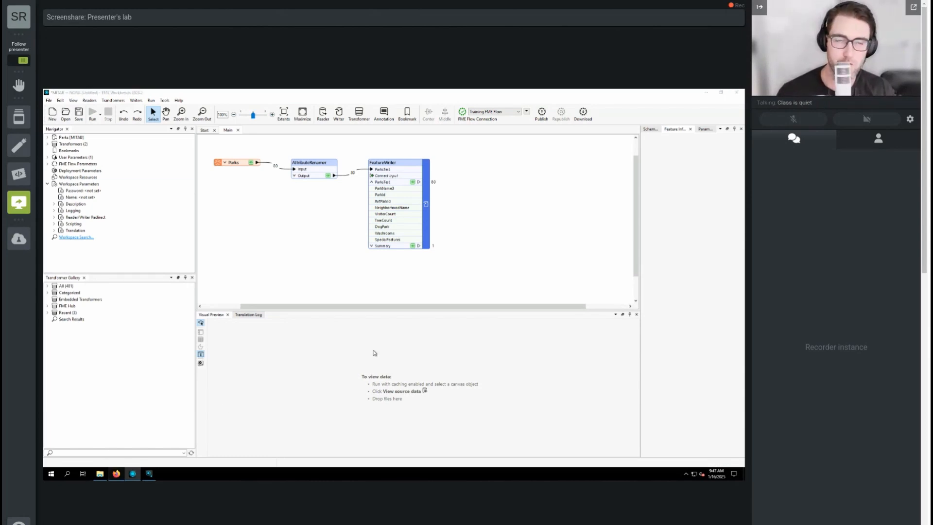
pyautogui.scroll(-5, 314, 282)
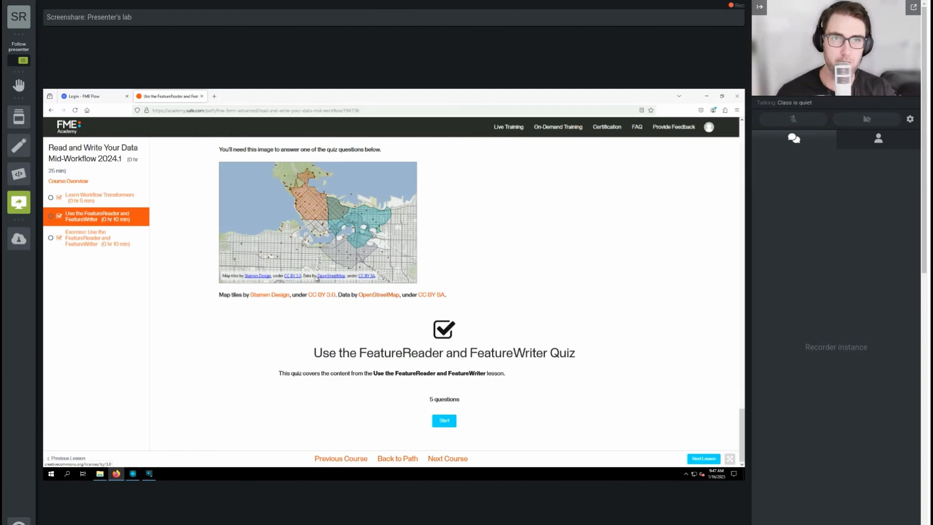
pyautogui.scroll(4, 317, 277)
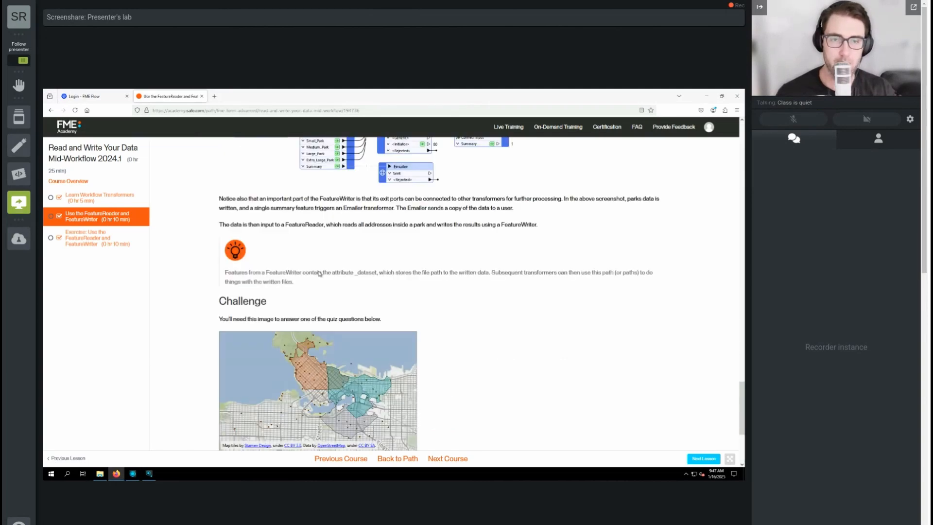
pyautogui.scroll(-2, 320, 274)
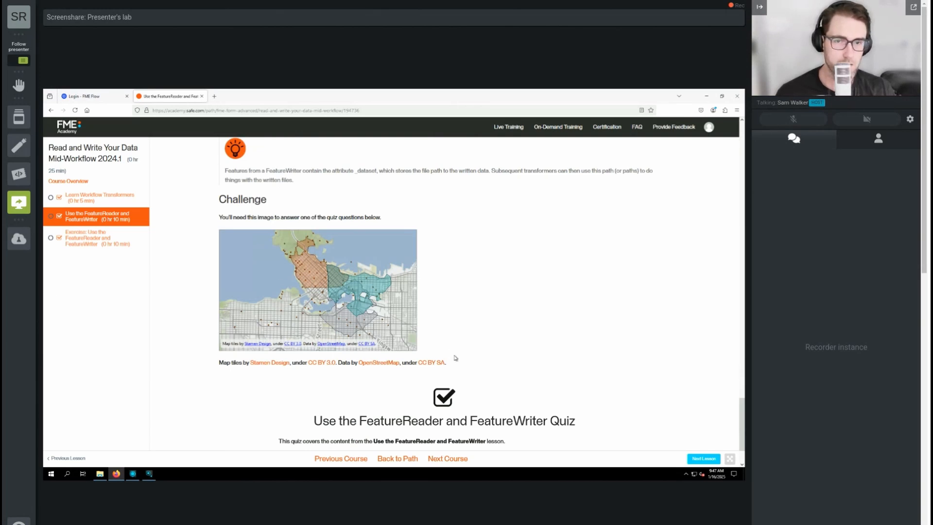
pyautogui.scroll(-1, 455, 359)
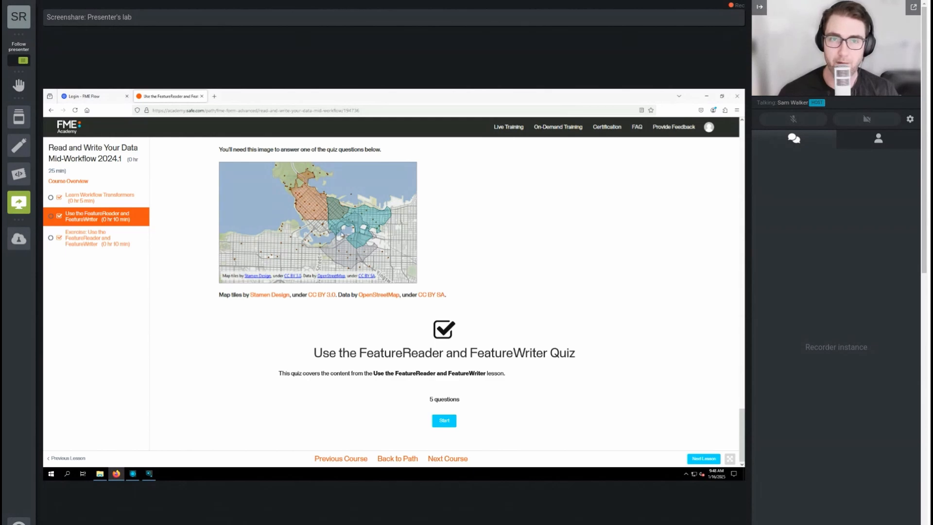
# Open the Challenge map image in its own browser tab and enlarge it to 200%.
pyautogui.rightClick(345, 221)
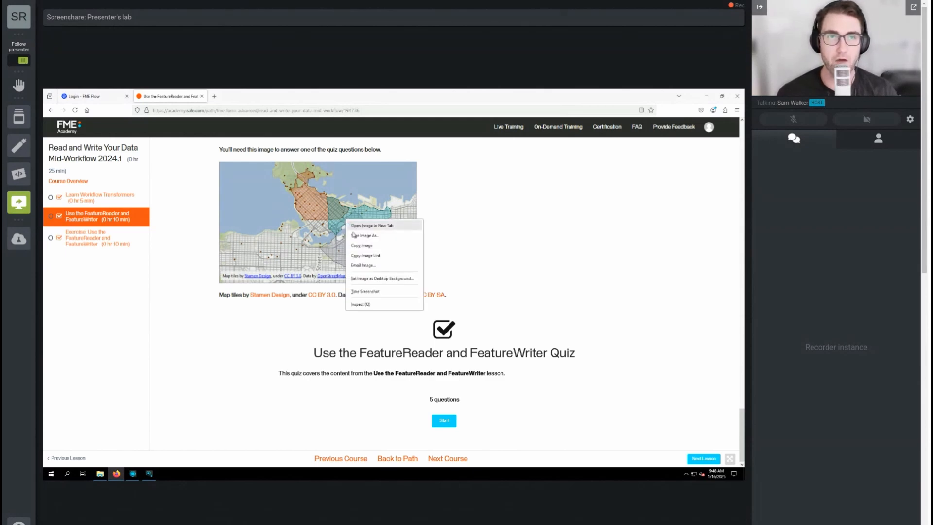
pyautogui.click(357, 227)
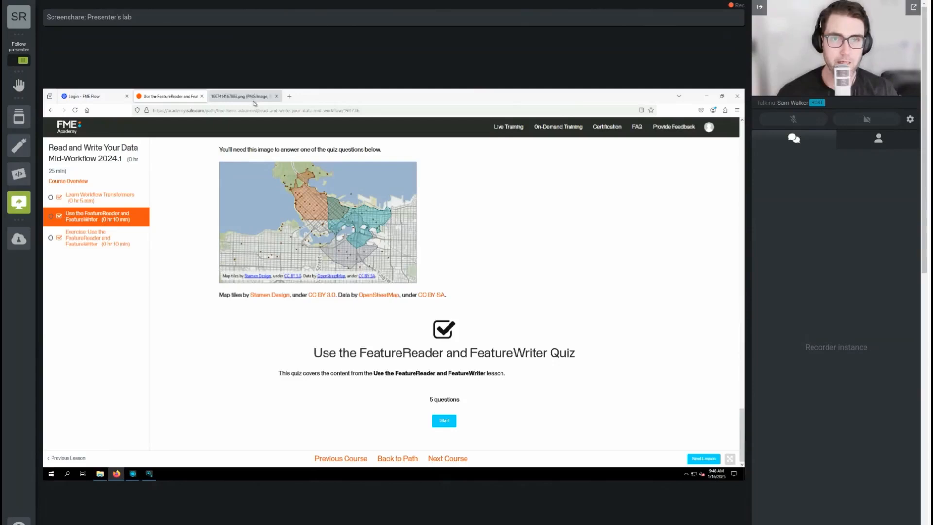
pyautogui.click(250, 98)
pyautogui.hotkey('ctrl', '+')
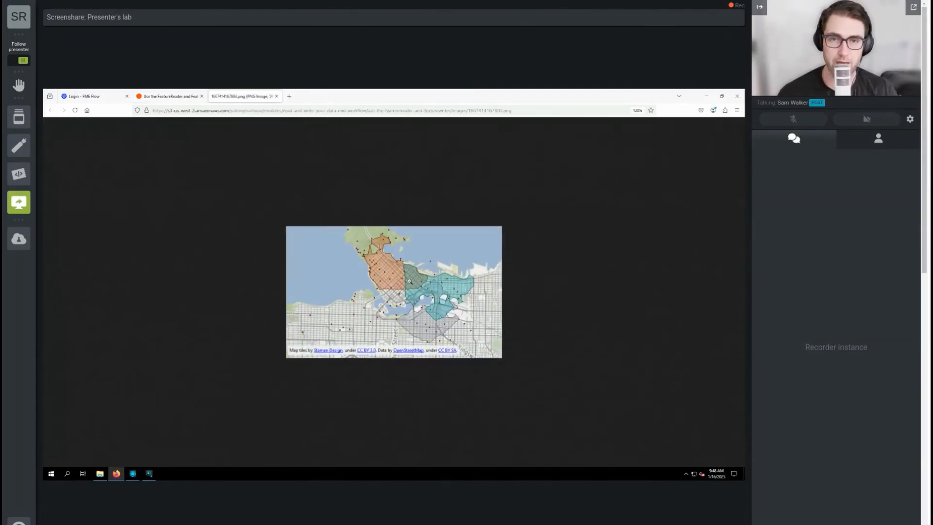
pyautogui.hotkey('ctrl', '+')
pyautogui.hotkey('ctrl', '+')
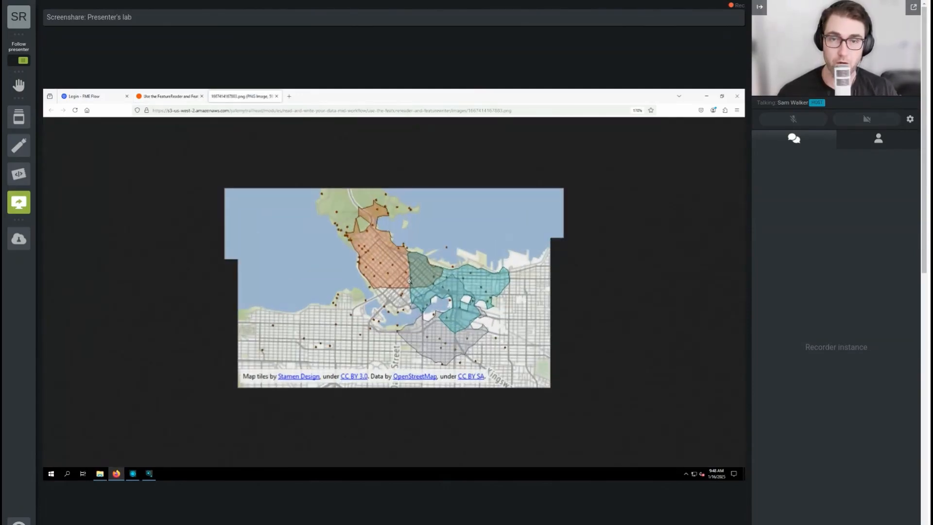
pyautogui.hotkey('ctrl', '+')
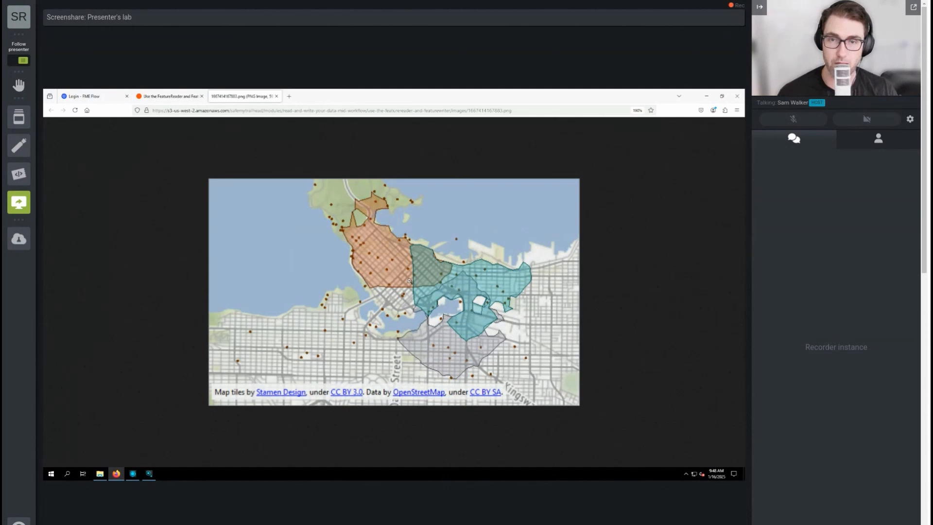
pyautogui.hotkey('ctrl', '+')
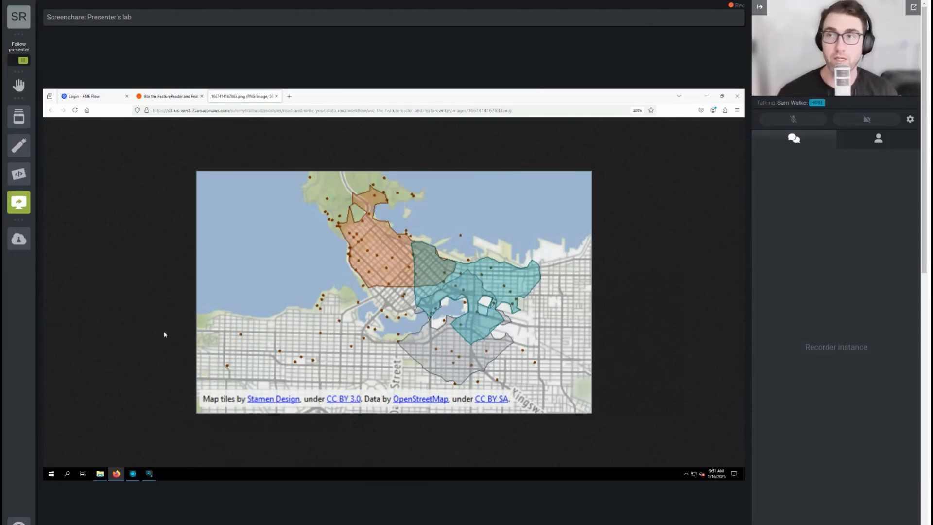
# Go back to the FeatureReader and FeatureWriter lesson and find the <Initiator> port description, highlighting the _matched_record attribute name.
pyautogui.click(133, 475)
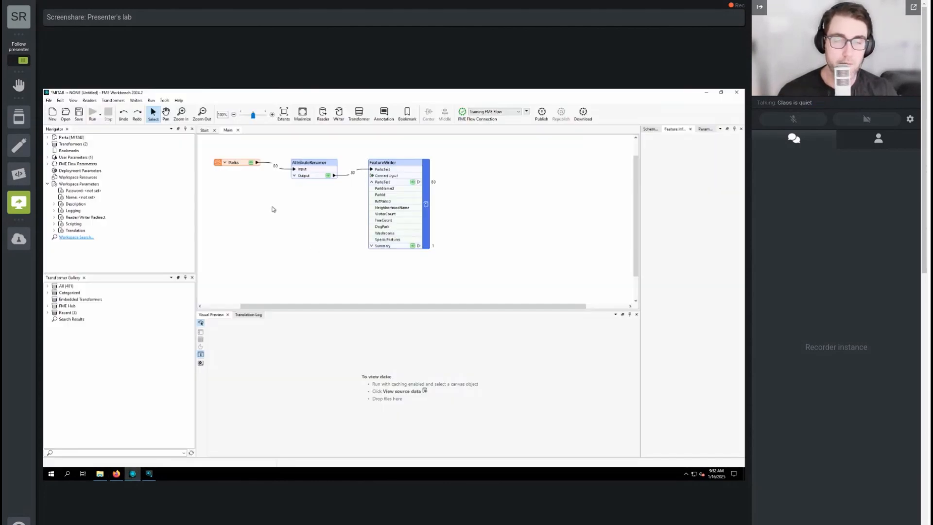
pyautogui.click(117, 475)
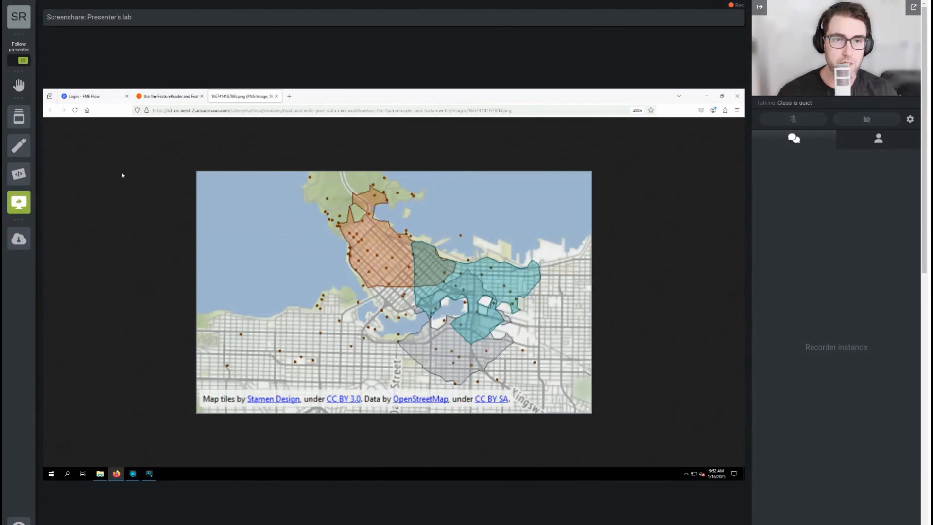
pyautogui.click(185, 100)
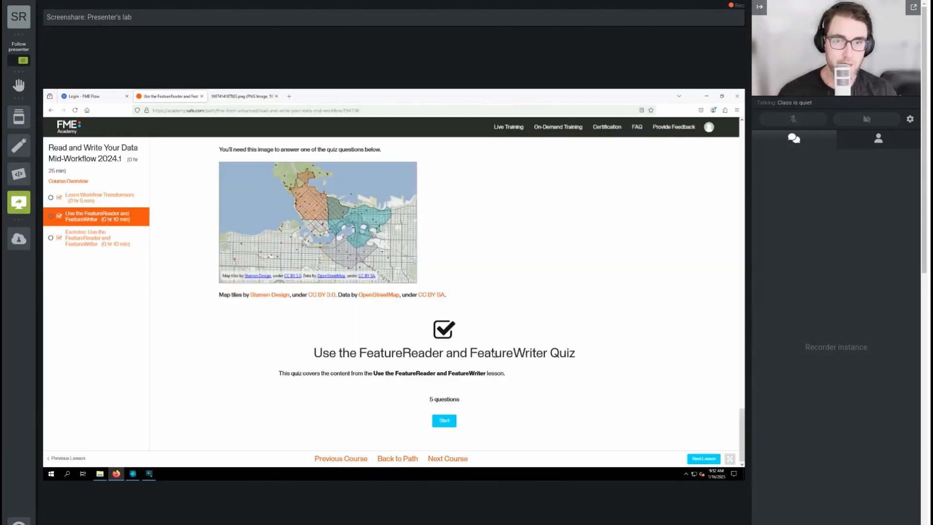
pyautogui.scroll(15, 464, 323)
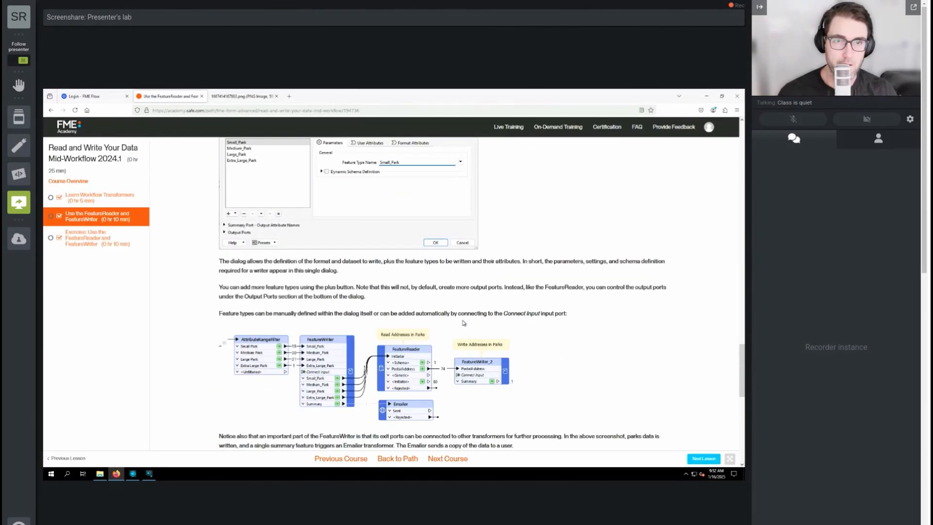
pyautogui.scroll(2, 464, 323)
pyautogui.scroll(3, 464, 323)
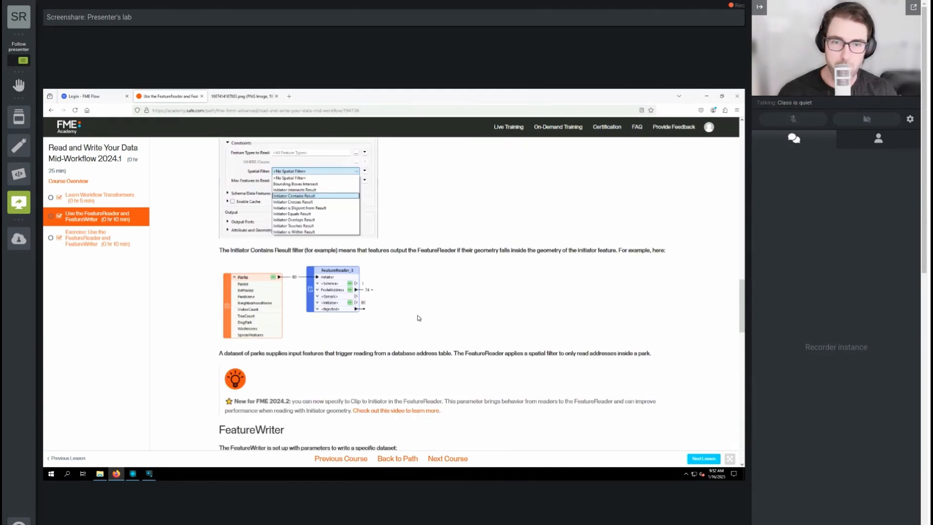
pyautogui.scroll(4, 399, 333)
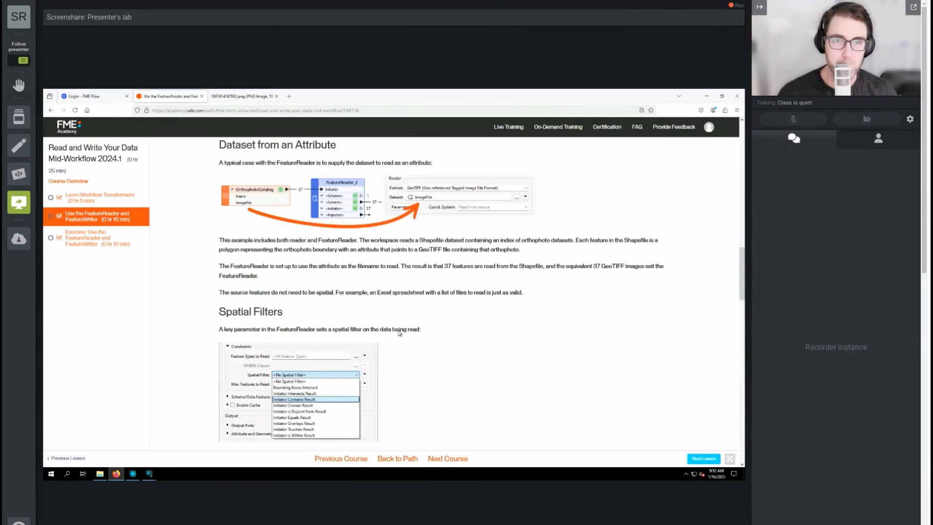
pyautogui.scroll(4, 399, 333)
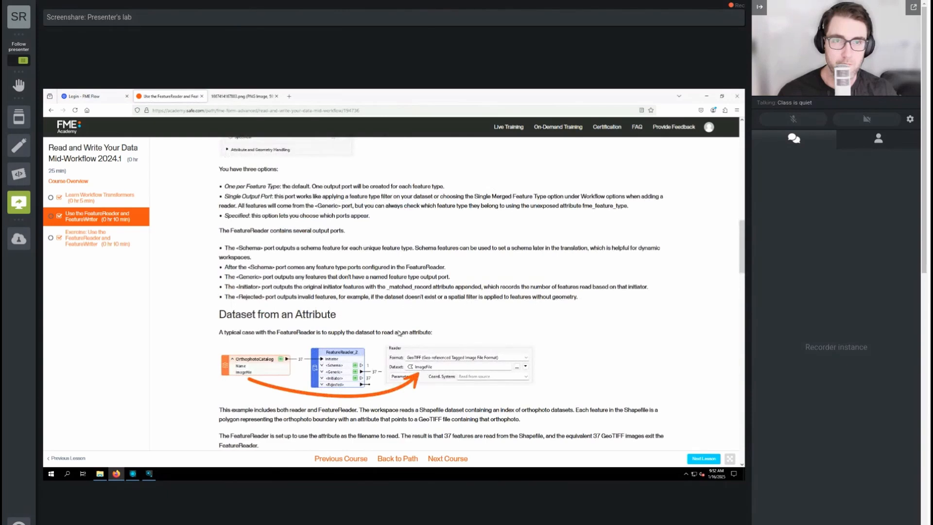
pyautogui.moveTo(388, 287); pyautogui.dragTo(432, 291)
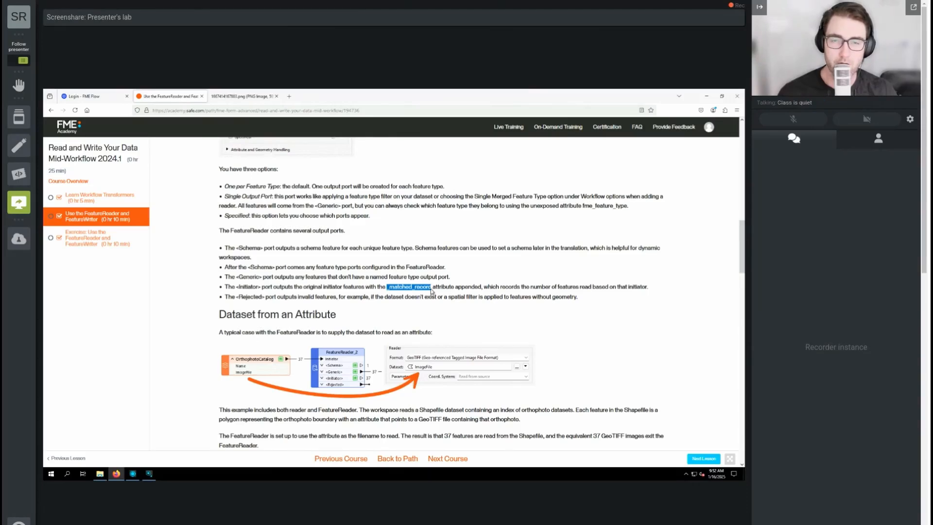
pyautogui.click(432, 290)
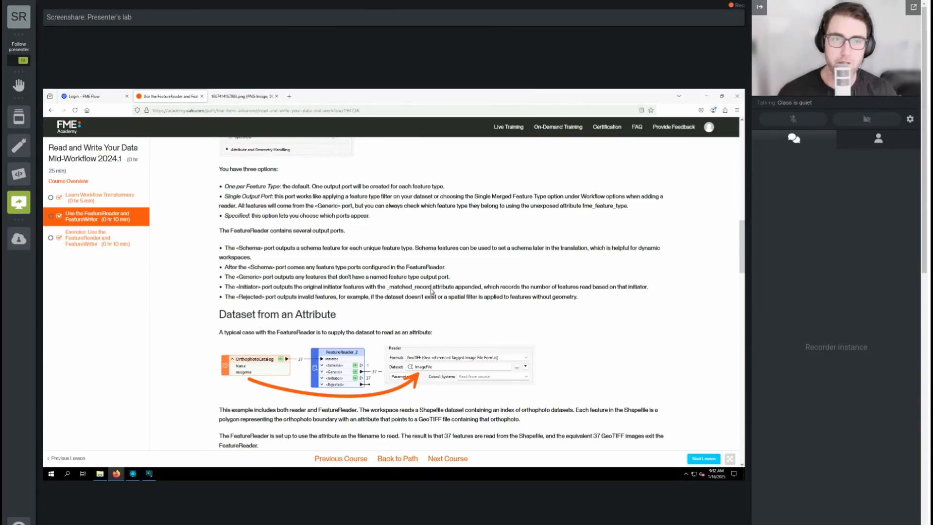
# Examine the Creator example, the three Output Ports options and the list of FeatureReader output ports.
pyautogui.scroll(1, 430, 292)
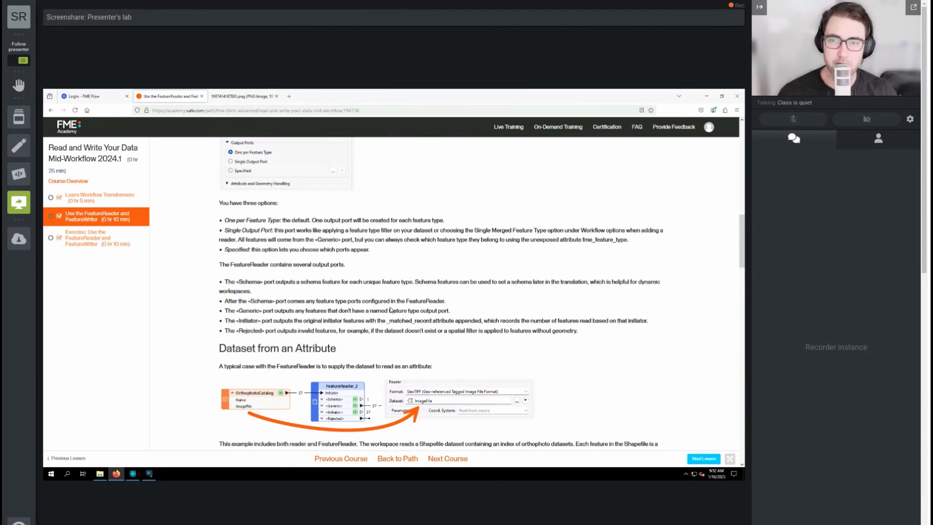
pyautogui.scroll(5, 391, 310)
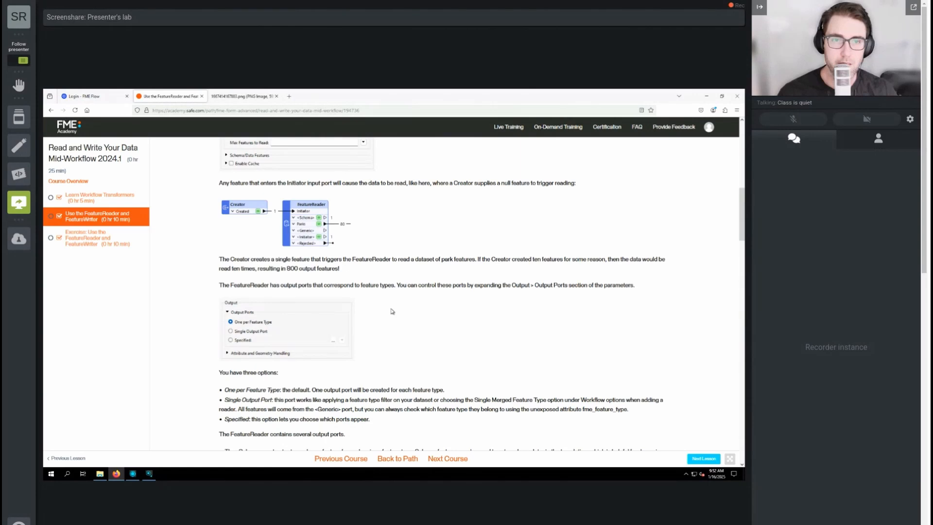
pyautogui.scroll(-2, 393, 311)
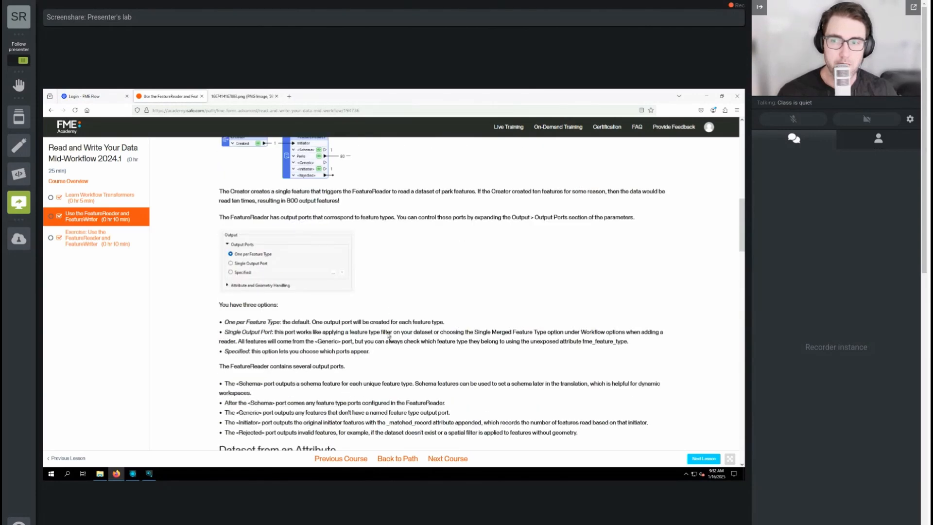
pyautogui.moveTo(386, 423); pyautogui.dragTo(433, 426)
pyautogui.click(433, 425)
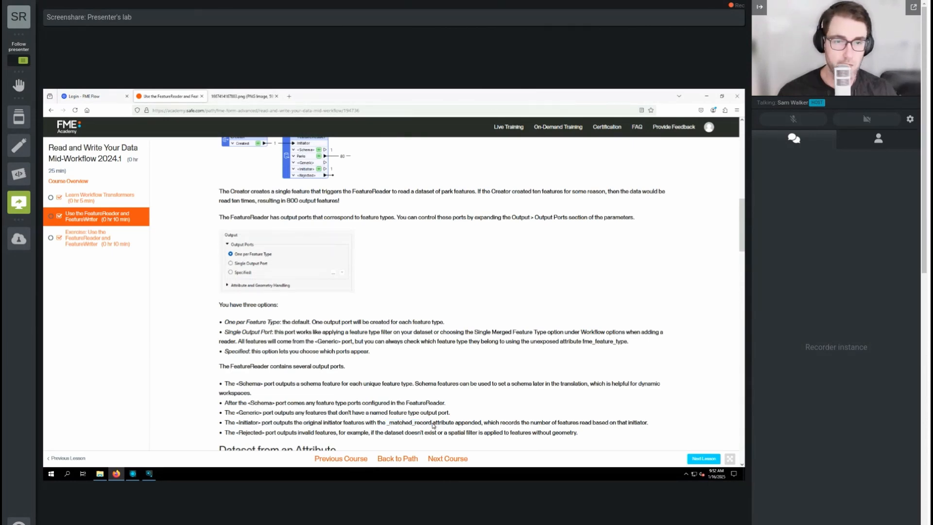
pyautogui.scroll(1, 377, 345)
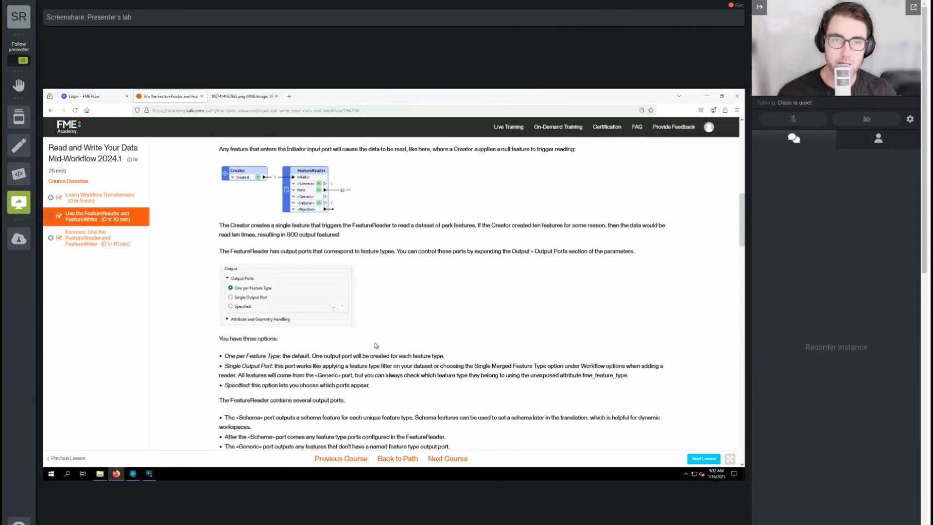
pyautogui.scroll(-1, 374, 346)
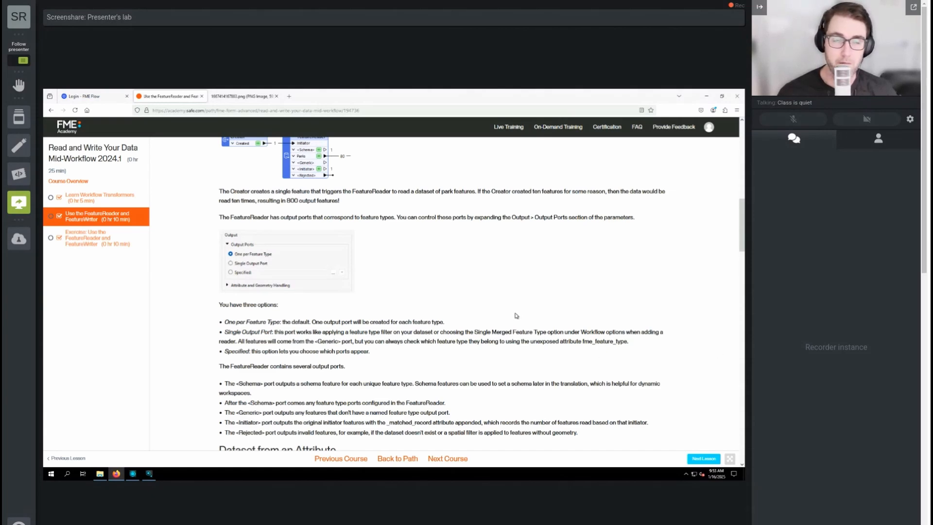
# Open the exercise lesson on using the FeatureReader and FeatureWriter and read its resources, introduction and workspace overview.
pyautogui.scroll(-3, 516, 316)
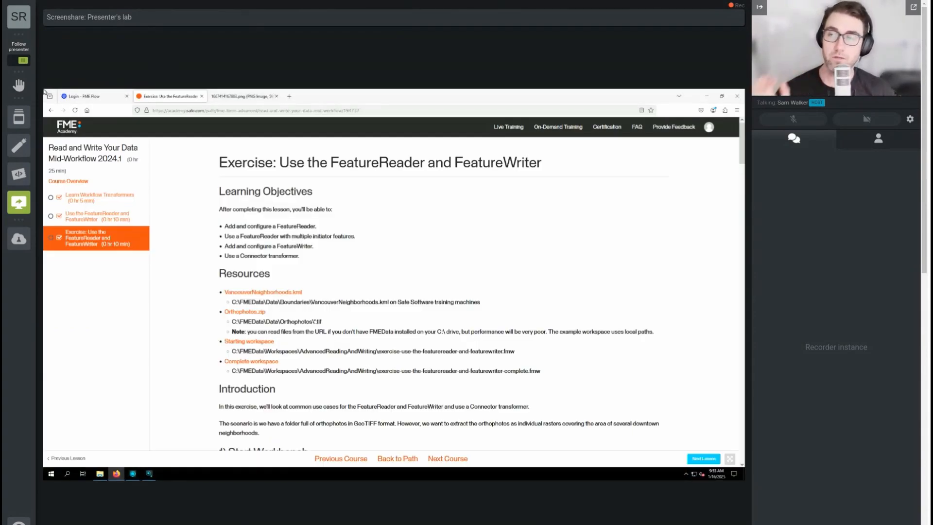
pyautogui.scroll(-3, 538, 282)
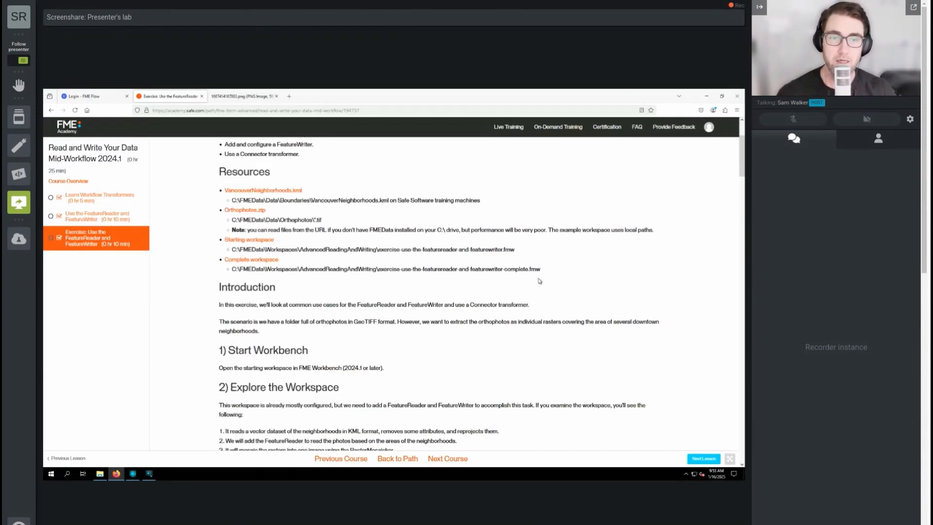
pyautogui.scroll(-2, 538, 285)
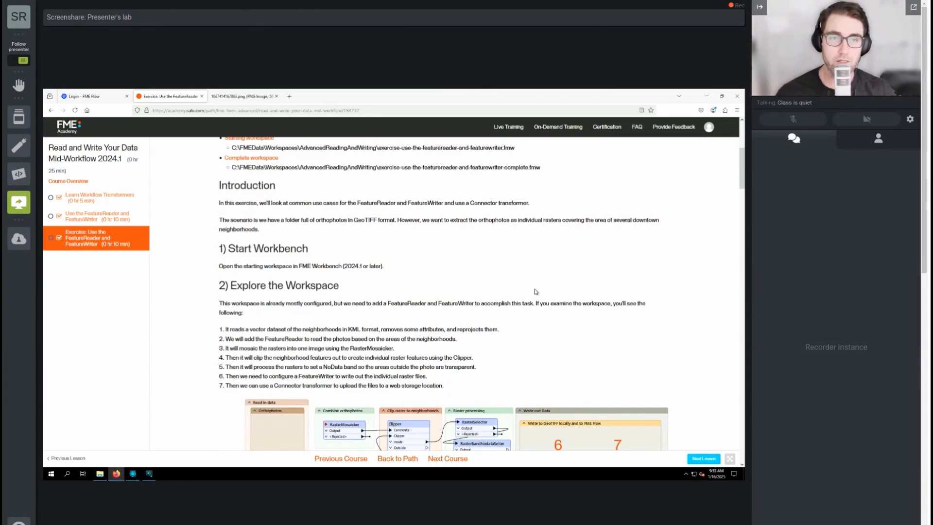
pyautogui.scroll(-1, 536, 292)
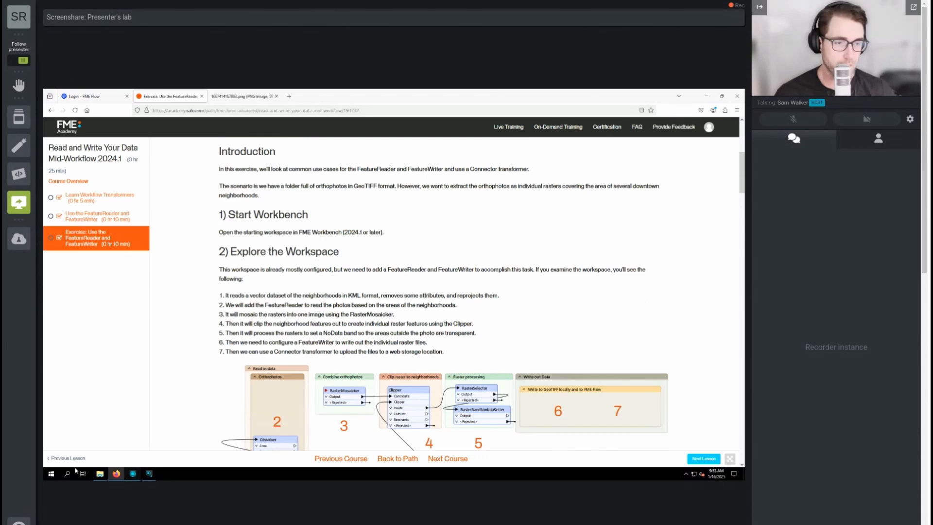
# Switch to FME Workbench and browse to the C:\FMEData\Workspaces\AdvancedReadingAndWriting folder for a workspace to open.
pyautogui.hotkey('alt', 'Tab')
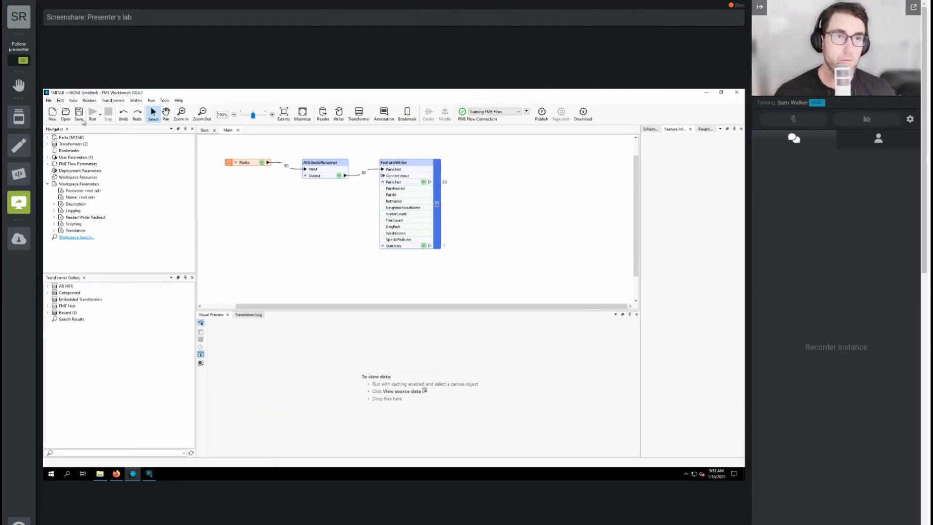
pyautogui.click(65, 114)
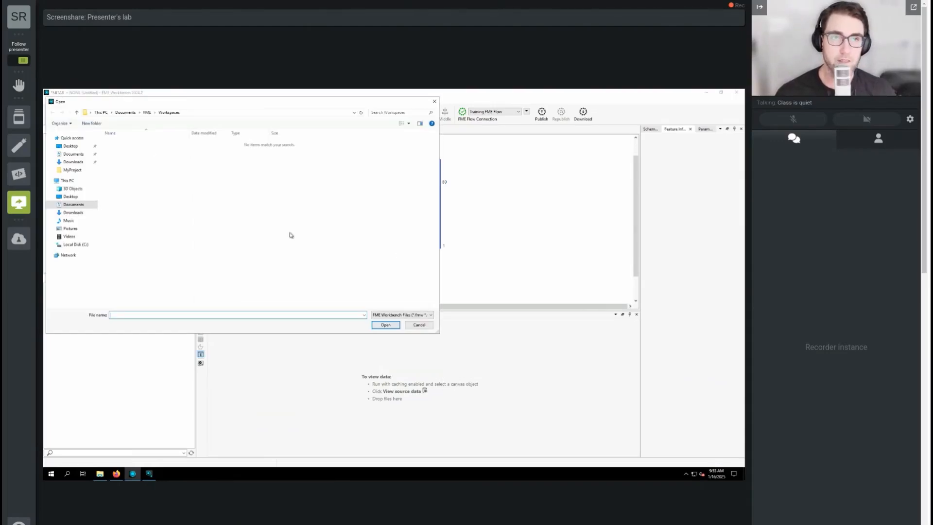
pyautogui.click(78, 244)
pyautogui.doubleClick(127, 157)
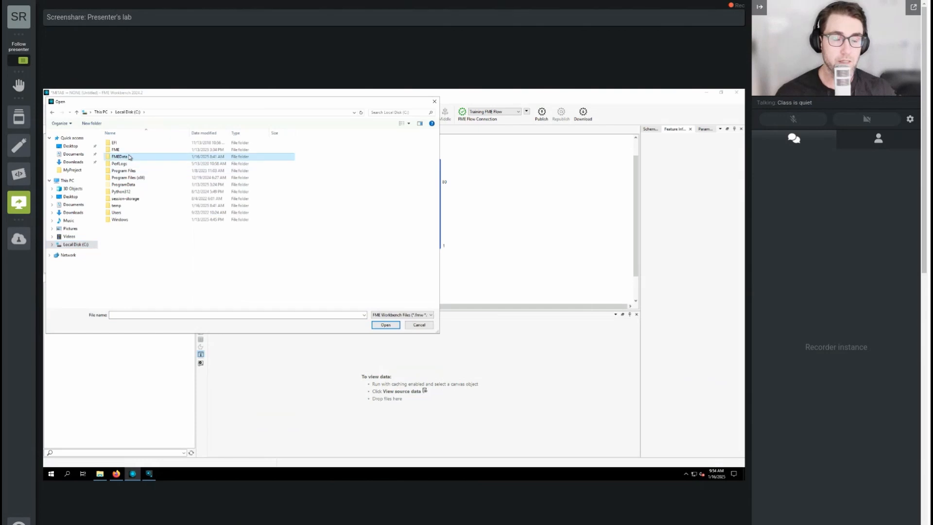
pyautogui.doubleClick(126, 165)
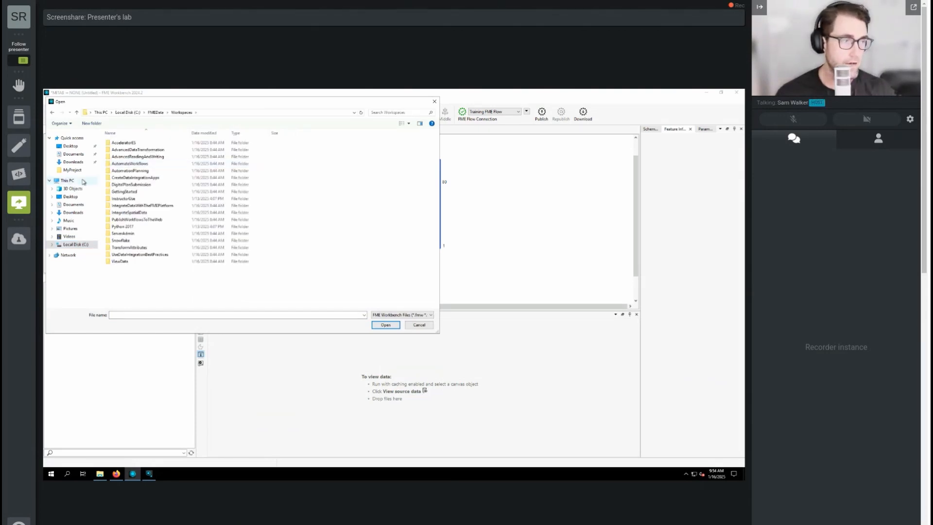
pyautogui.click(156, 213)
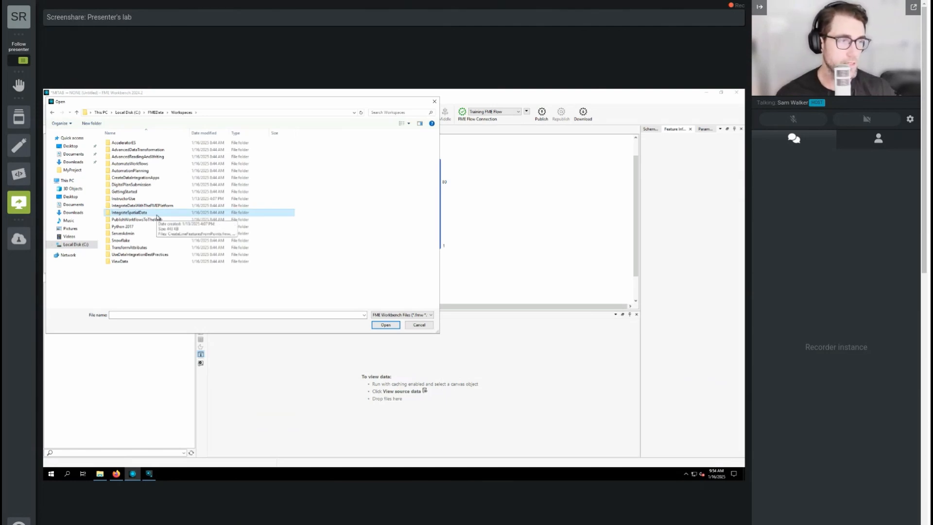
pyautogui.click(160, 157)
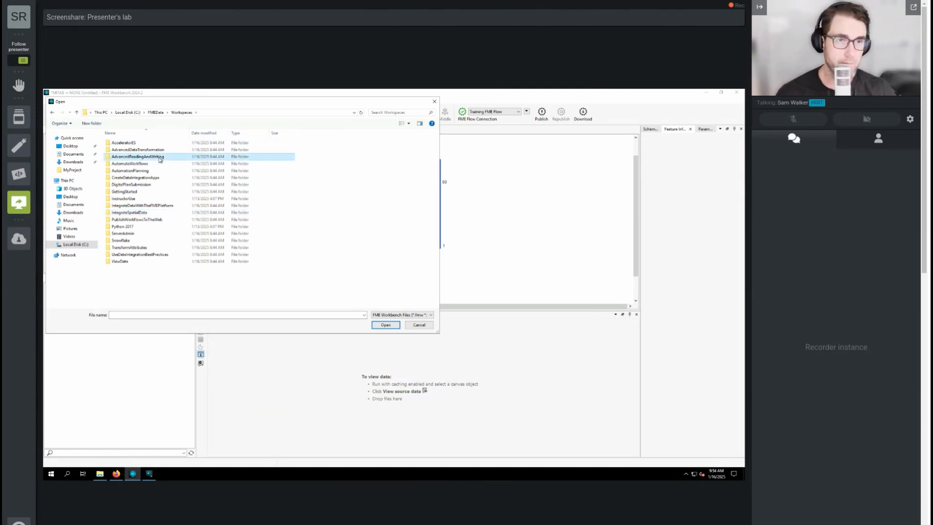
pyautogui.doubleClick(160, 157)
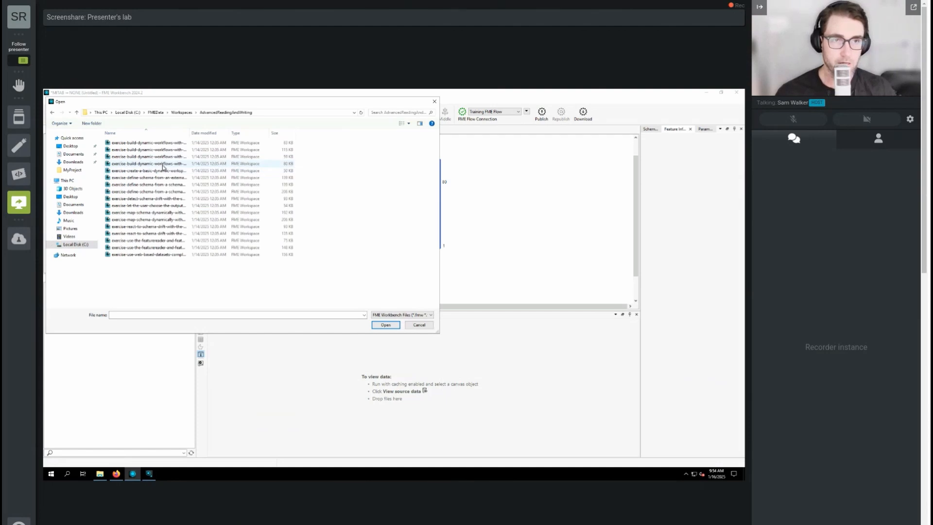
# Open exercise-use-the-featurereader-and-featurewriter.fmw, widening the name column to tell the files apart and discarding changes to the current workspace.
pyautogui.click(147, 240)
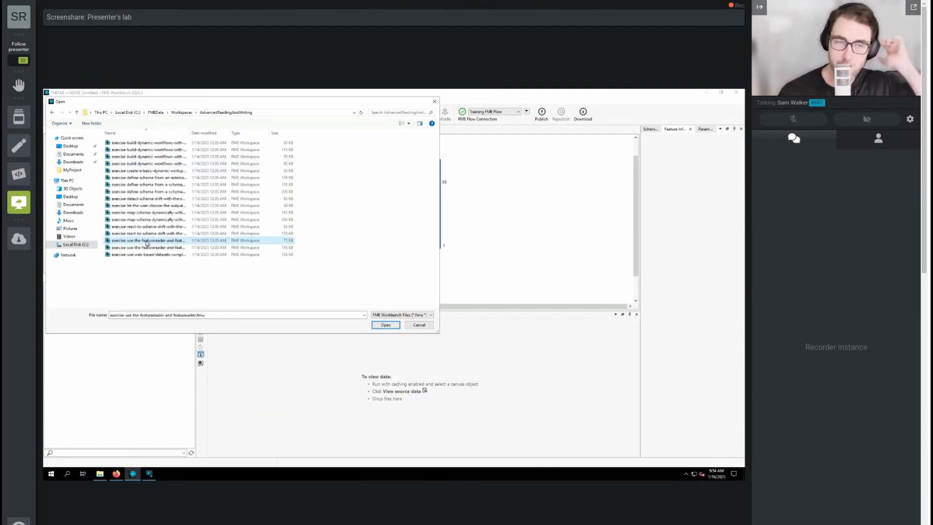
pyautogui.doubleClick(190, 133)
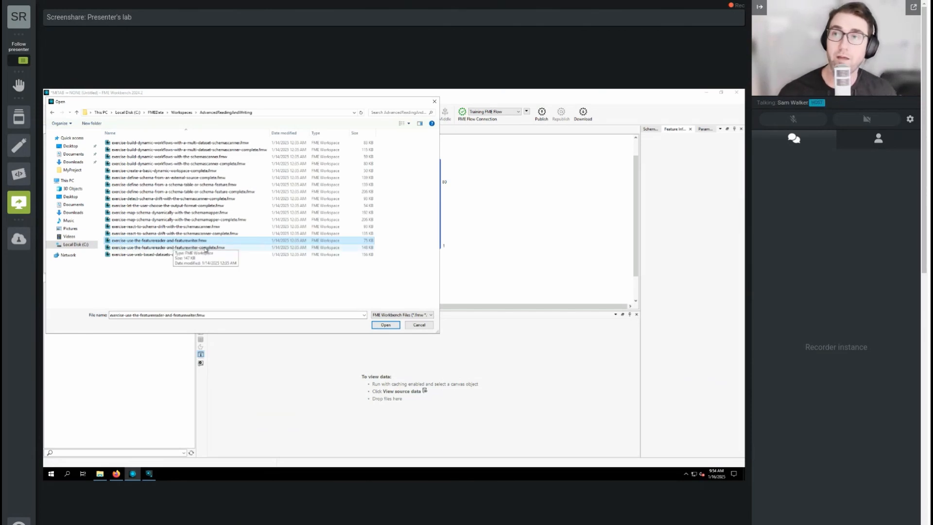
pyautogui.press('Return')
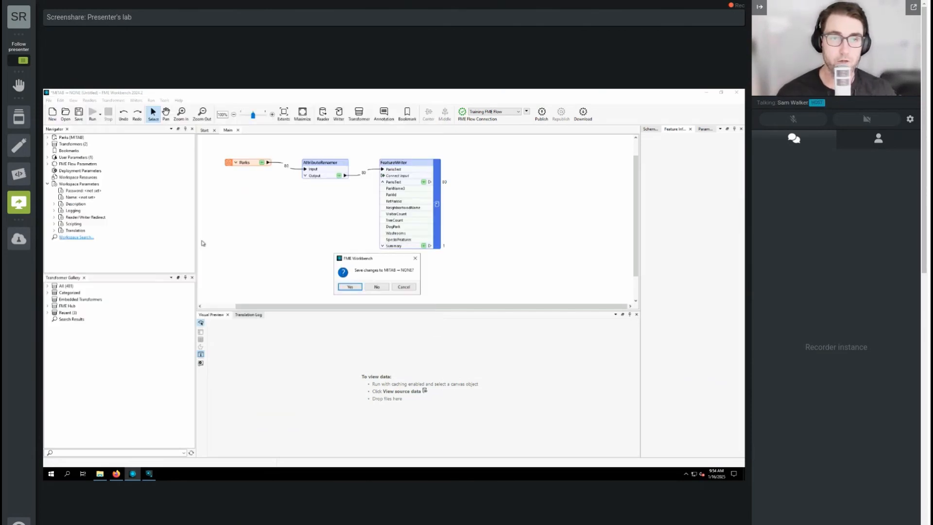
pyautogui.click(376, 287)
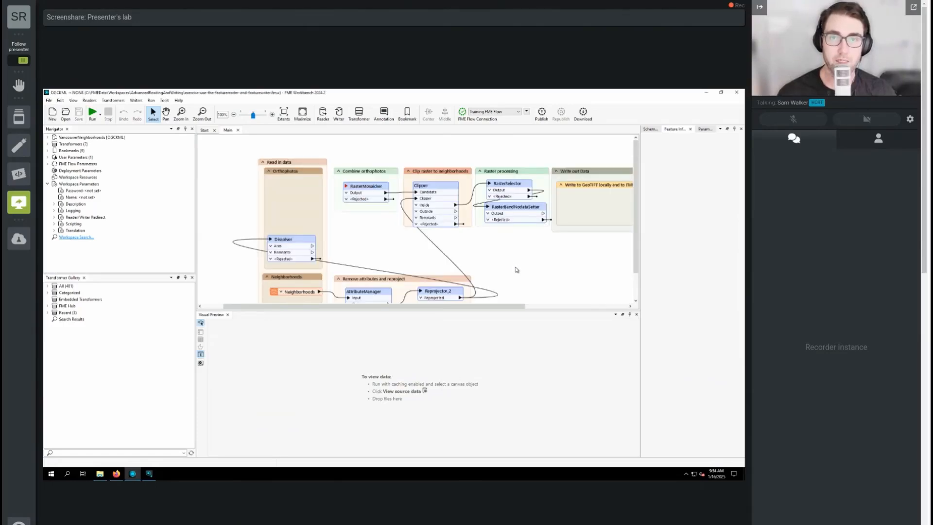
# Run the workspace with the default source KML parameter and dismiss the Unexpected Input report.
pyautogui.scroll(-1, 566, 267)
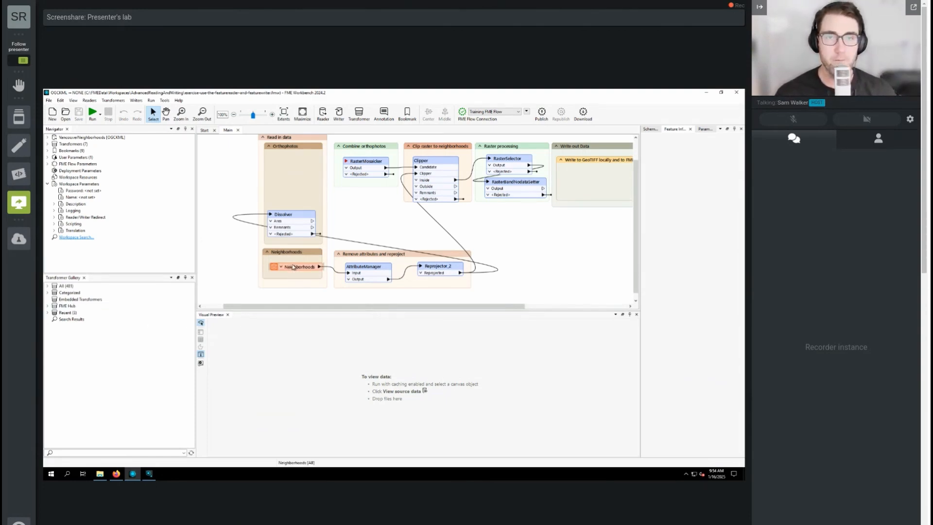
pyautogui.click(93, 113)
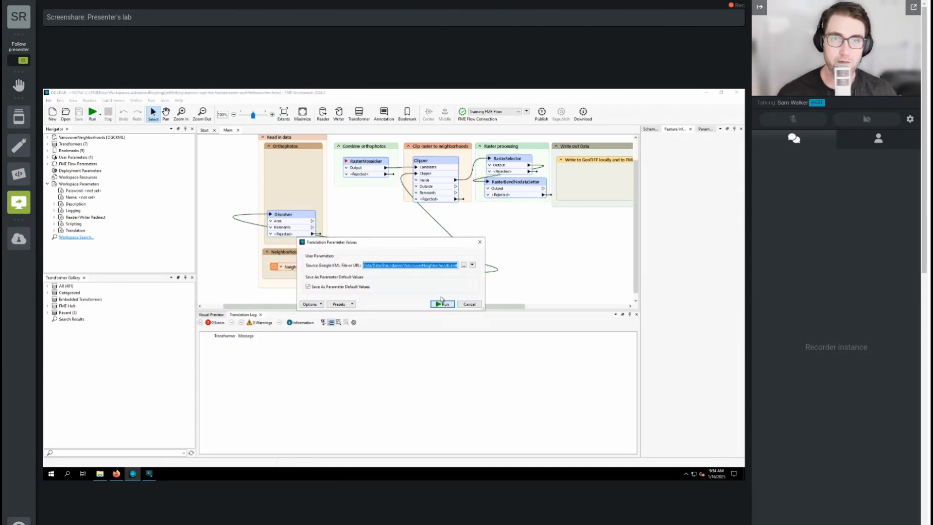
pyautogui.click(442, 305)
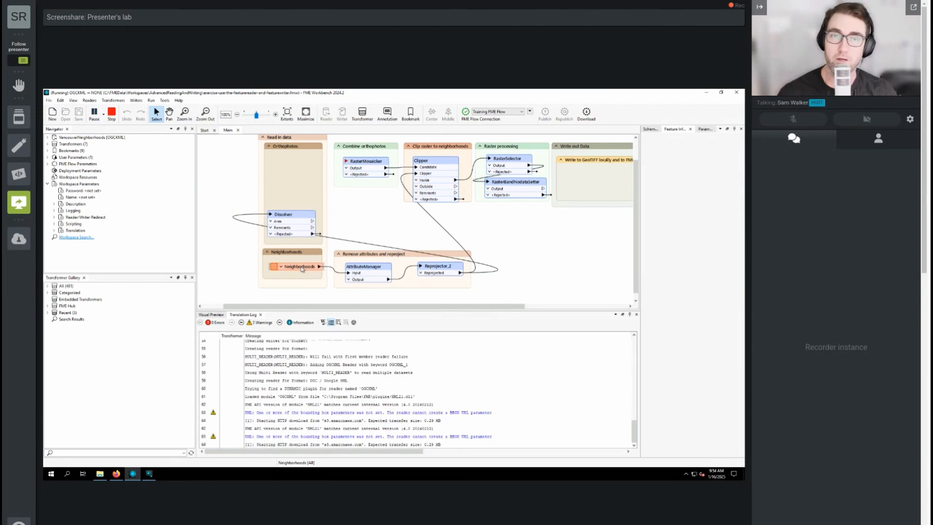
pyautogui.moveTo(303, 268)
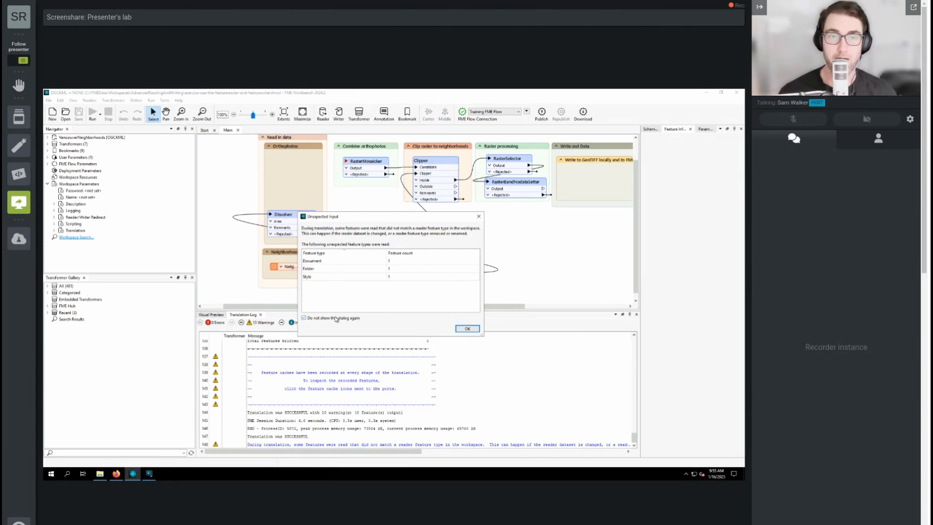
pyautogui.click(475, 329)
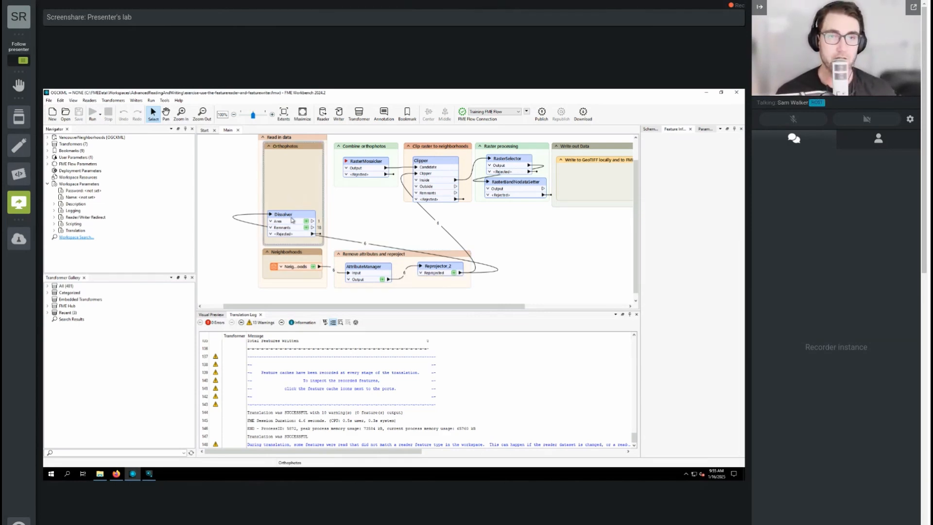
# Add a FeatureReader transformer and place it in the Orthophotos bookmark above the Dissolver.
pyautogui.moveTo(290, 216)
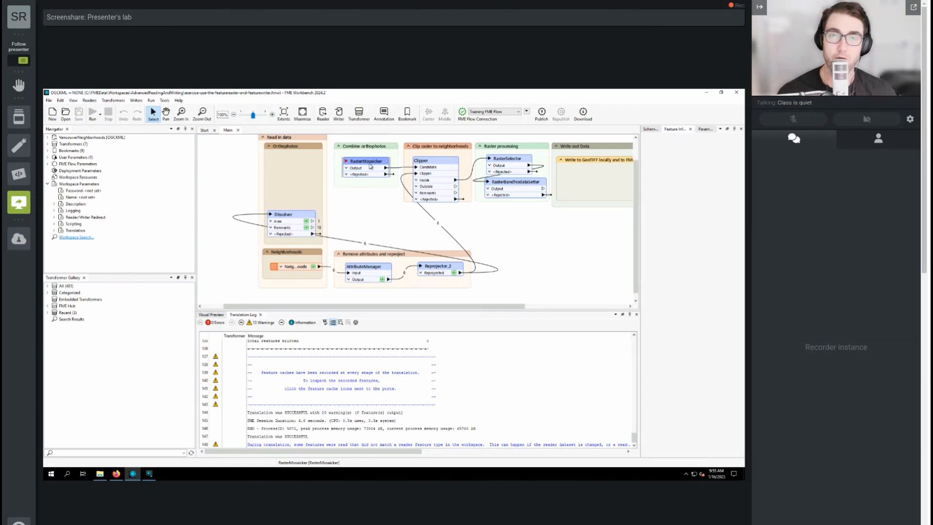
pyautogui.moveTo(371, 164)
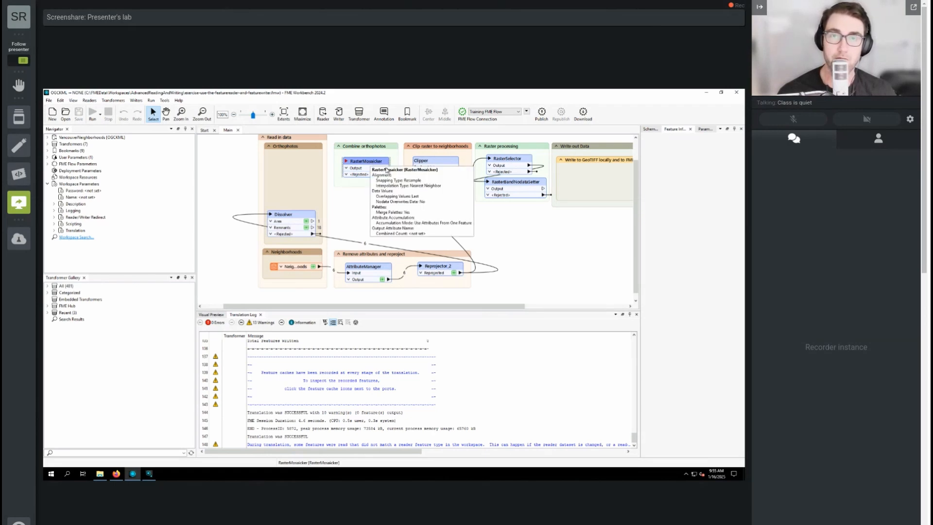
pyautogui.moveTo(441, 164)
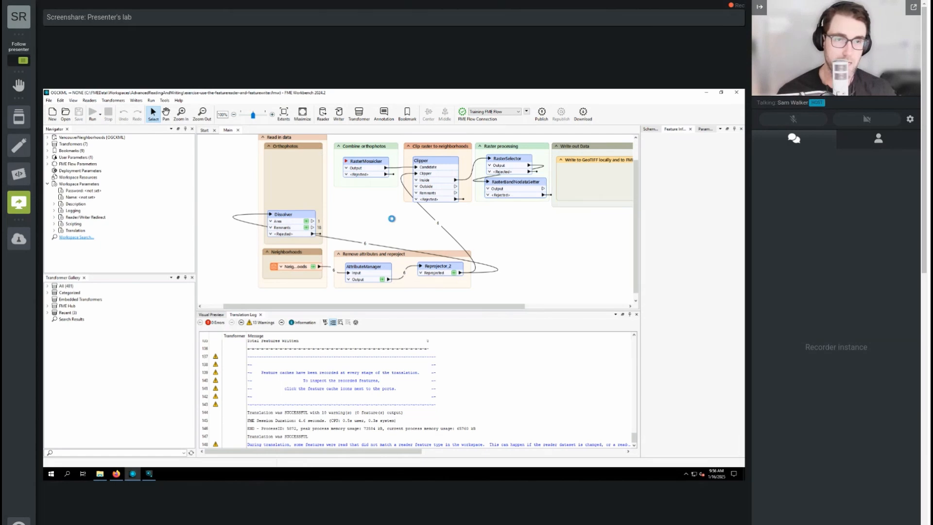
pyautogui.write('feautre')
pyautogui.hotkey('ctrl', 'a')
pyautogui.write('feature')
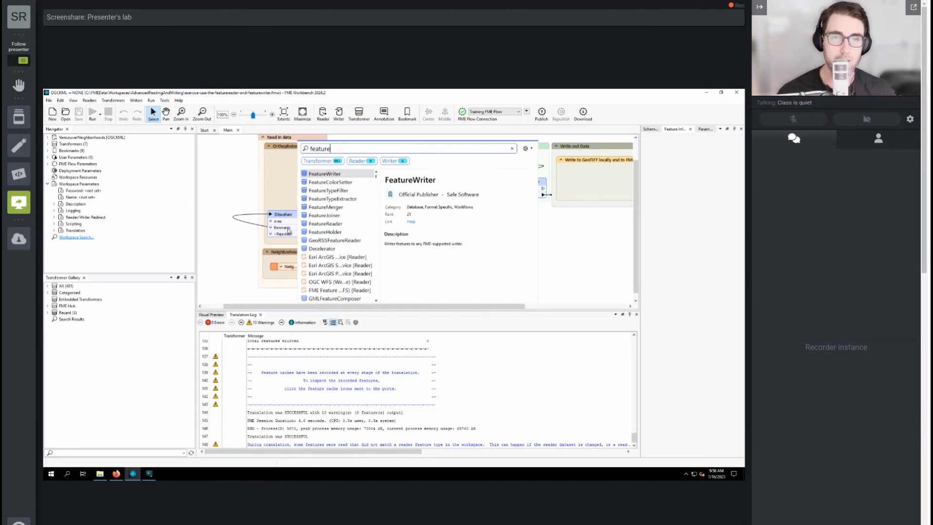
pyautogui.doubleClick(340, 224)
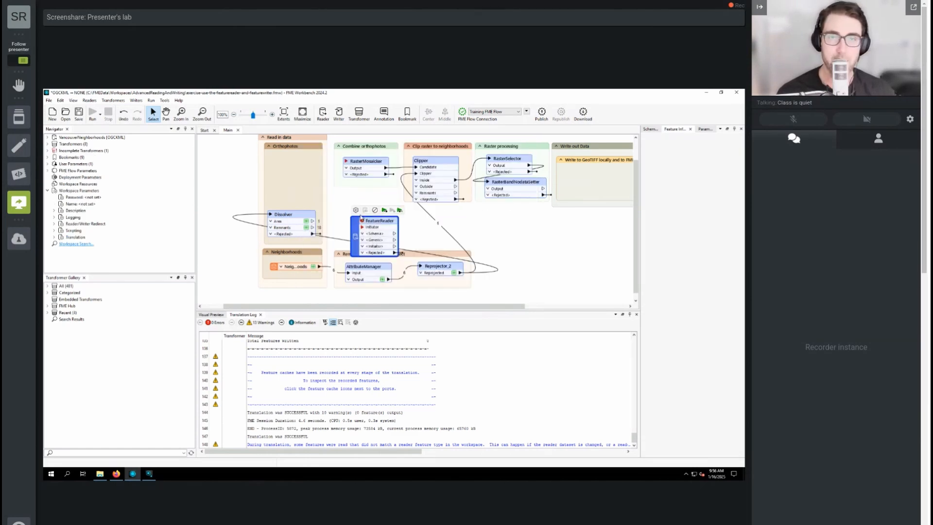
pyautogui.moveTo(377, 224); pyautogui.dragTo(292, 167)
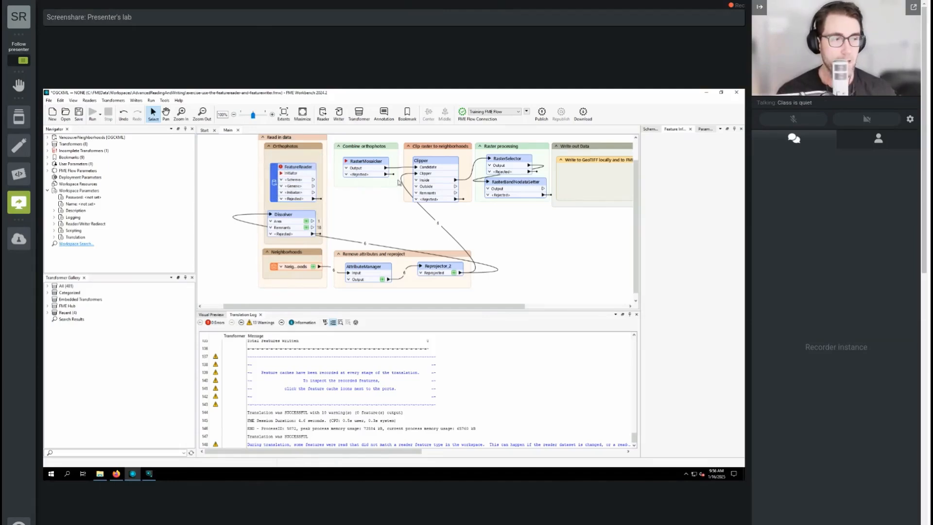
# Preview the cached features of the Dissolver's Area output and the Neighborhoods reader.
pyautogui.click(306, 222)
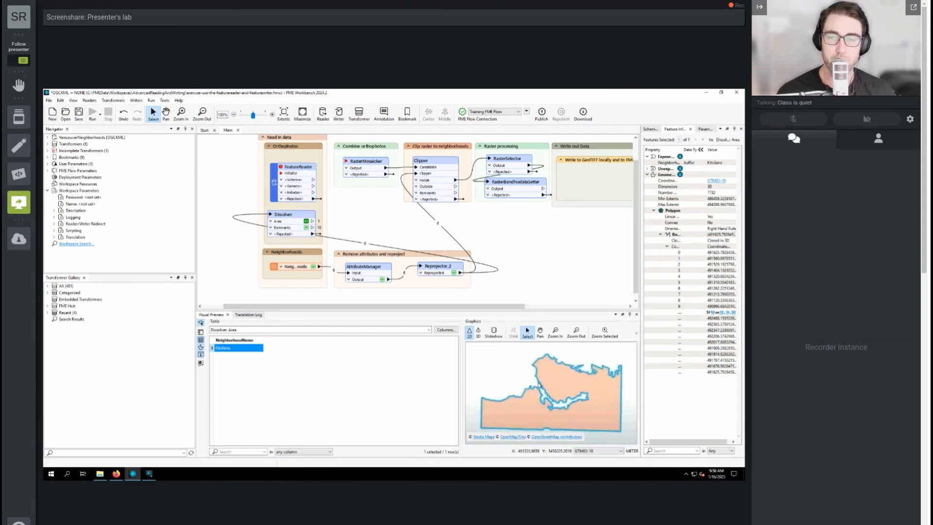
pyautogui.click(313, 266)
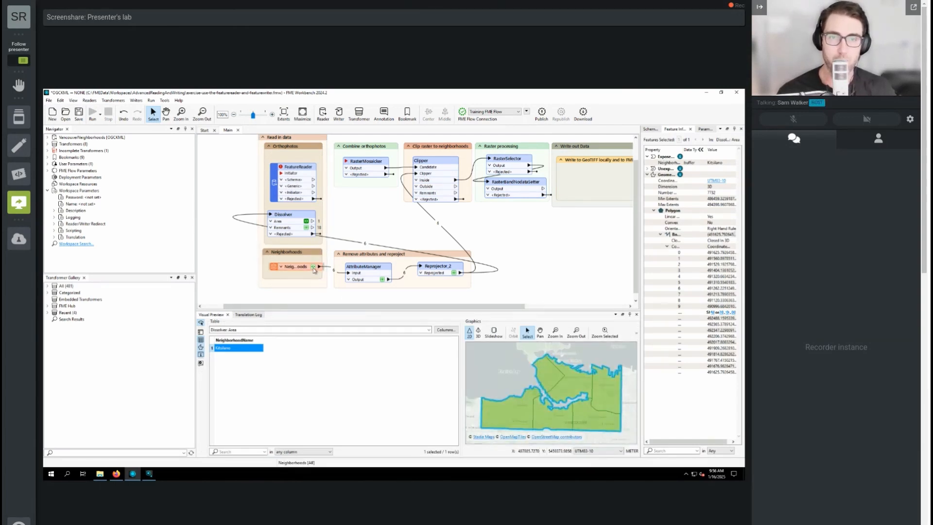
pyautogui.click(306, 221)
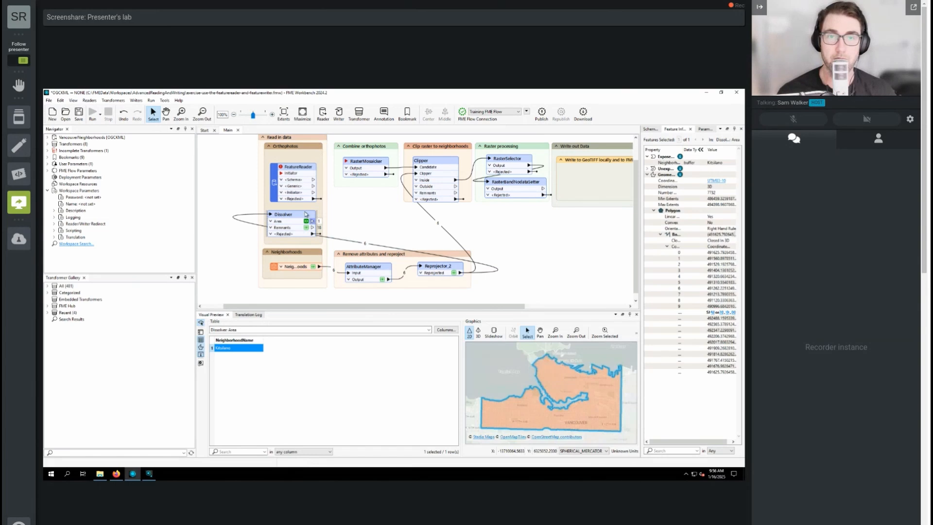
# Connect the Dissolver's Area output to the FeatureReader's Initiator port and set its reader format to GeoTIFF (Geo-referenced Tagged Image File Format).
pyautogui.moveTo(312, 221); pyautogui.dragTo(281, 173)
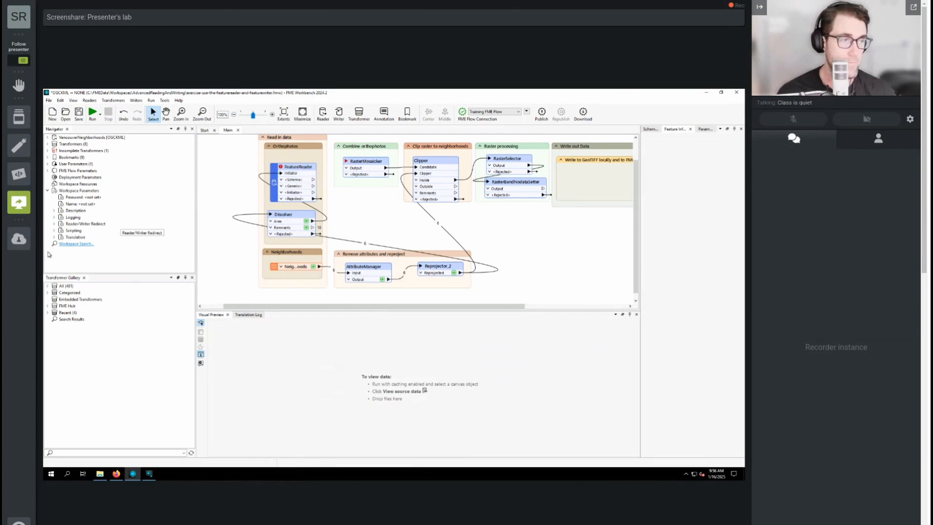
pyautogui.click(293, 168)
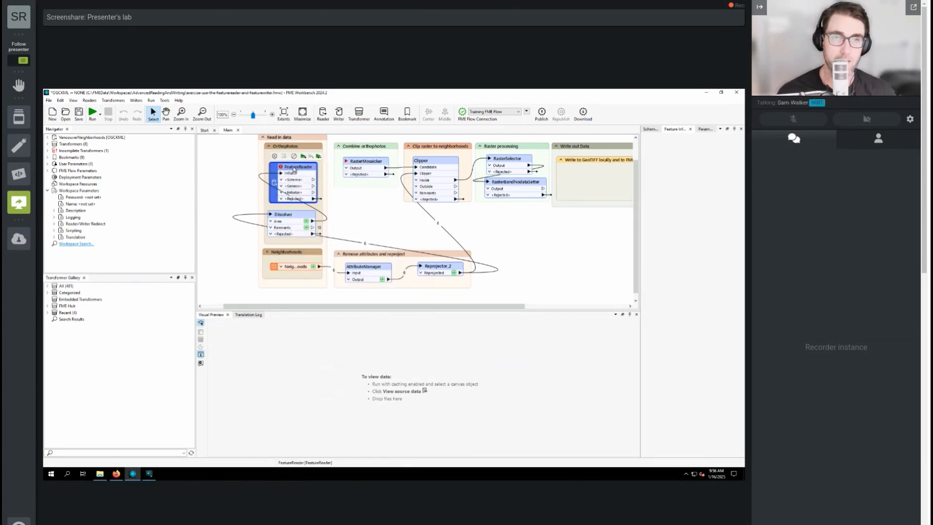
pyautogui.doubleClick(294, 167)
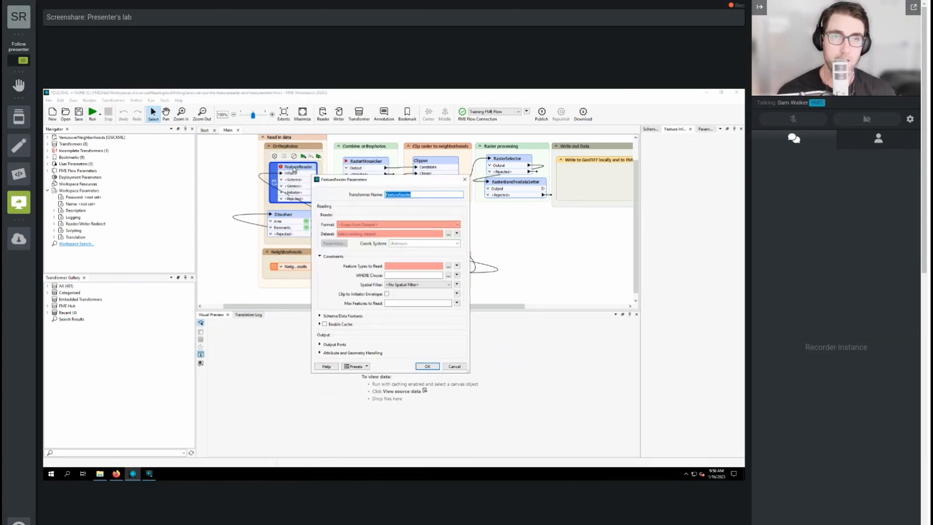
pyautogui.click(398, 225)
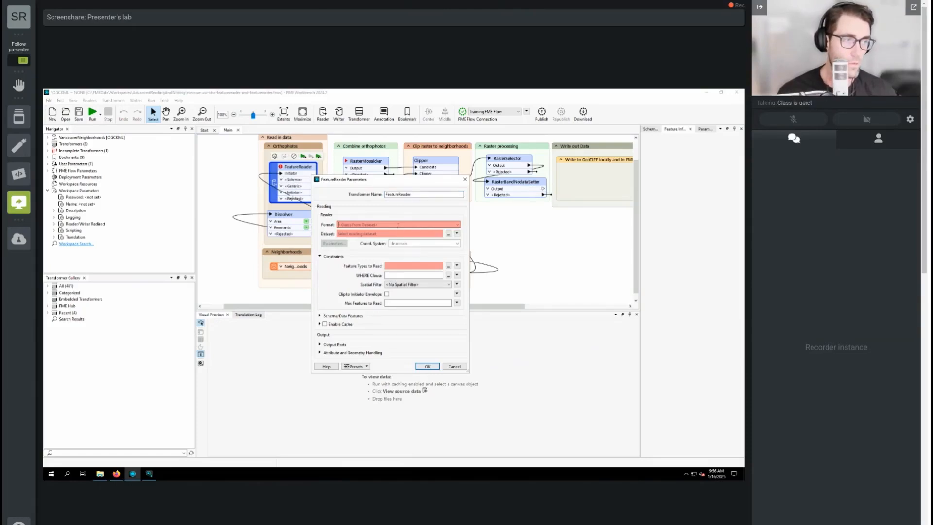
pyautogui.write('geotif')
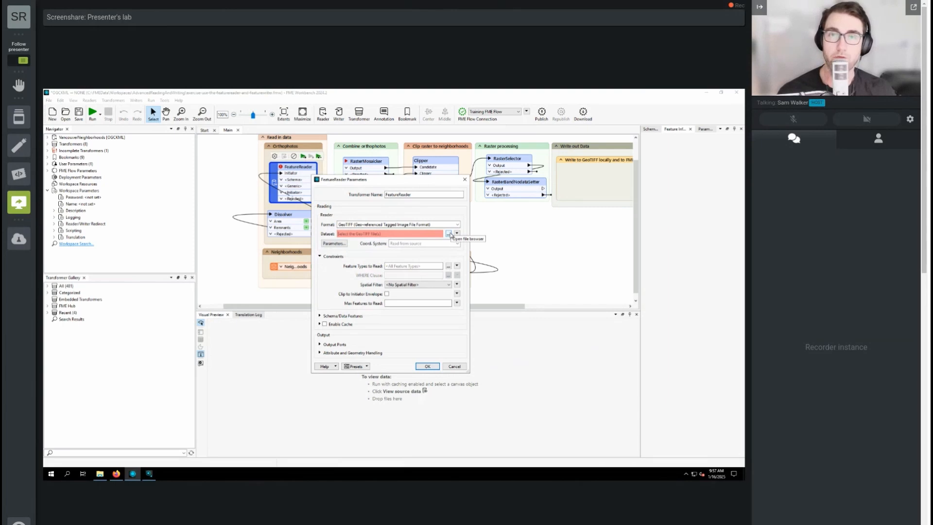
# Set the FeatureReader's dataset to all the TIF files in the C:\FMEData\Data\Orthophotos folder.
pyautogui.click(449, 234)
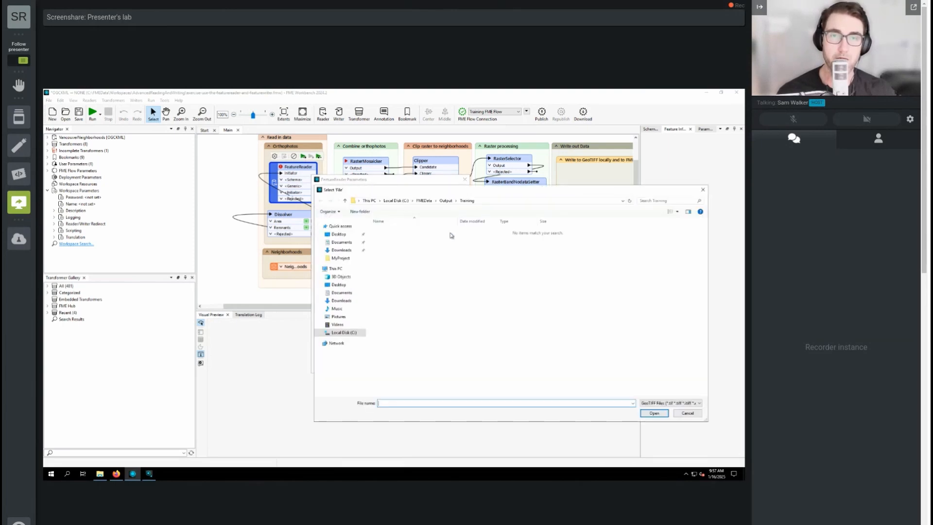
pyautogui.click(424, 201)
pyautogui.doubleClick(386, 231)
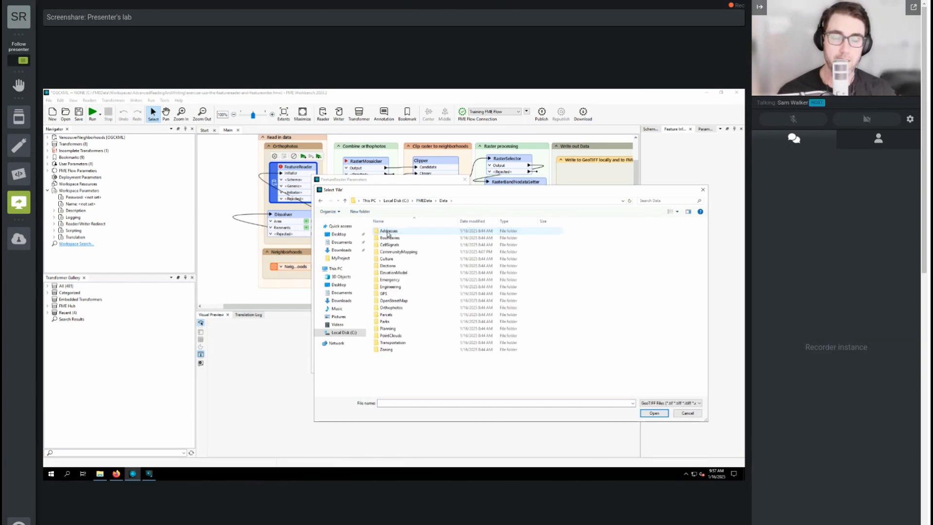
pyautogui.click(393, 260)
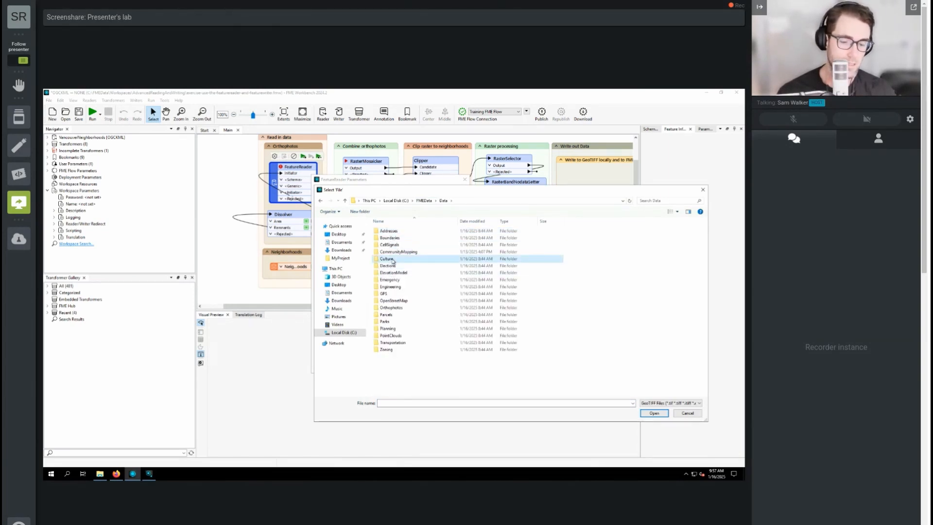
pyautogui.click(391, 307)
pyautogui.click(654, 414)
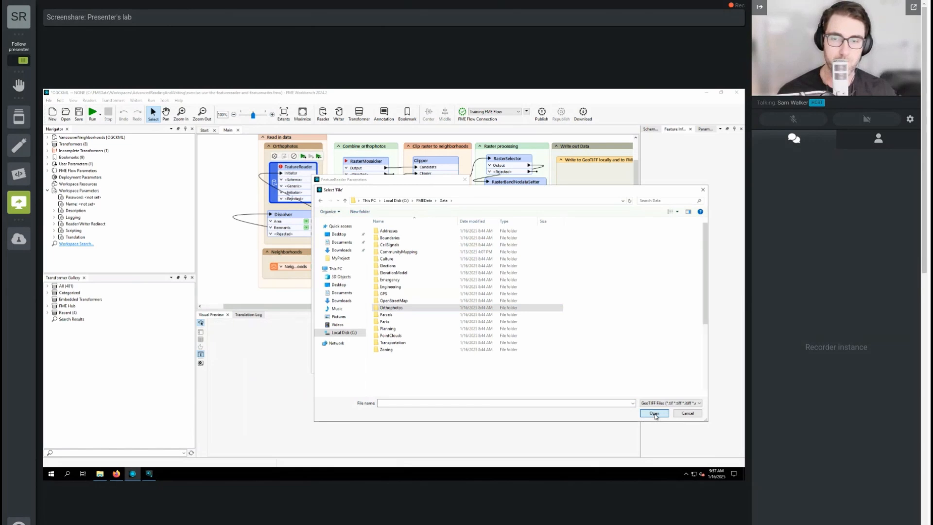
pyautogui.click(411, 231)
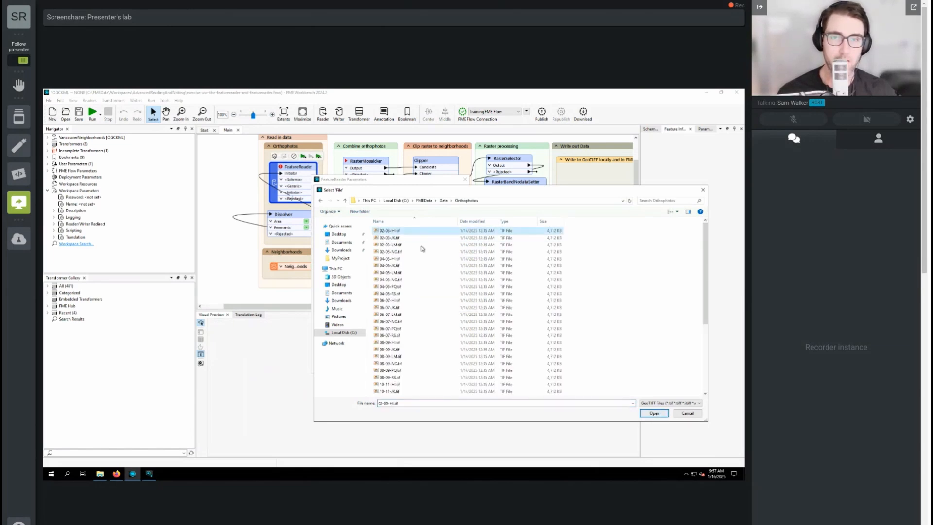
pyautogui.hotkey('ctrl', 'a')
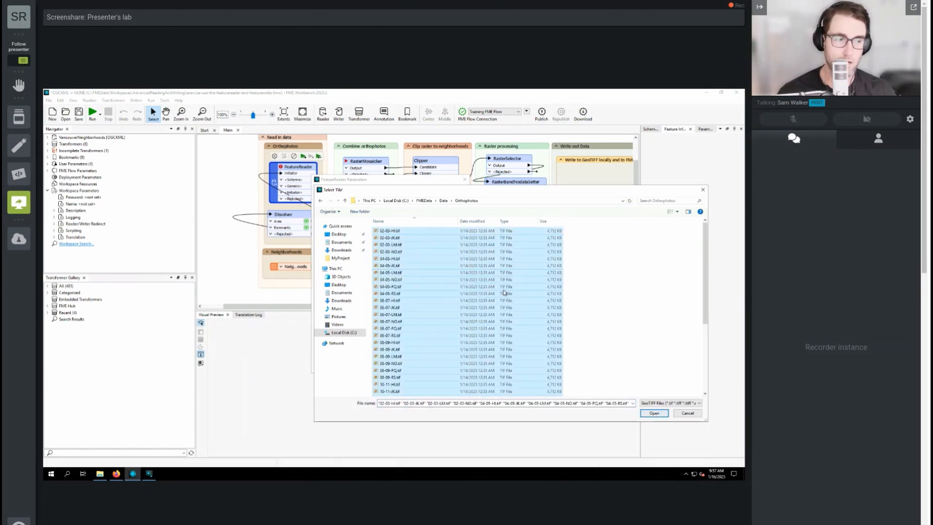
pyautogui.click(654, 413)
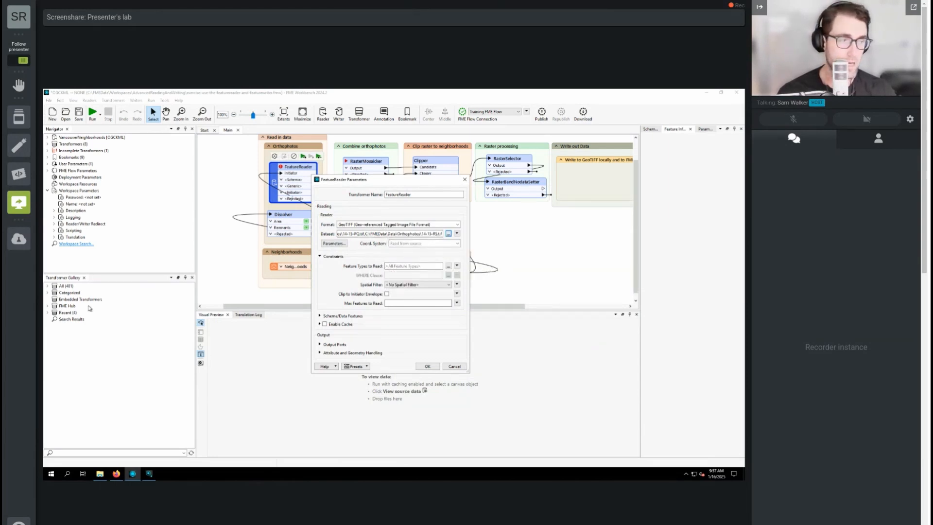
# Set the FeatureReader's spatial filter to Initiator OGC-Intersects Result and accept its parameters.
pyautogui.click(422, 286)
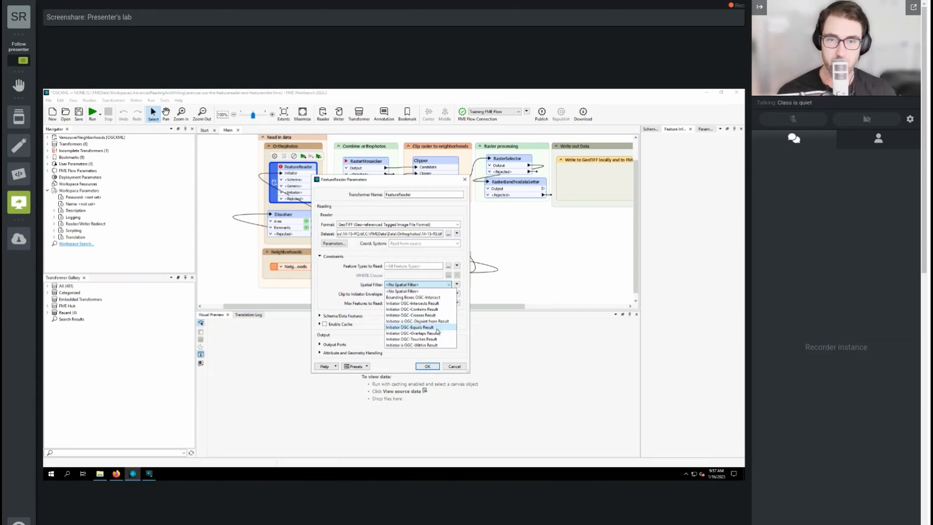
pyautogui.click(437, 303)
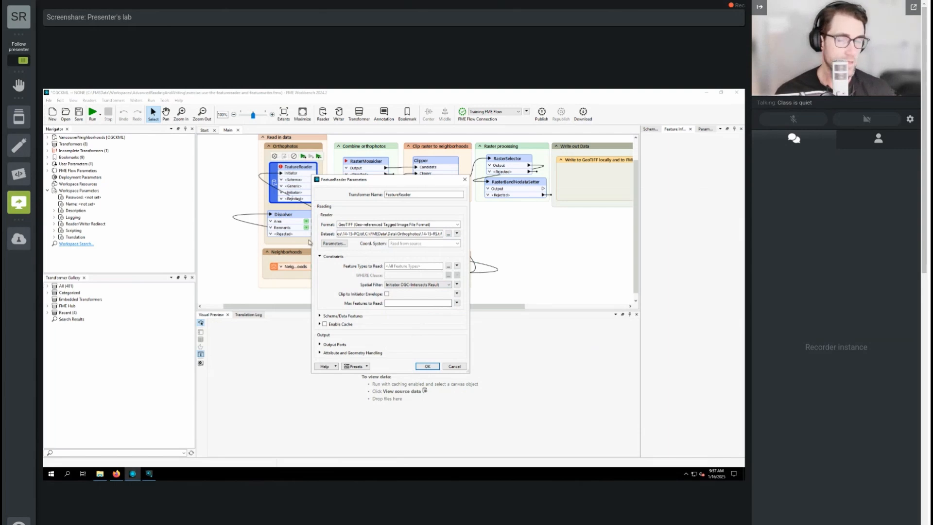
pyautogui.click(428, 367)
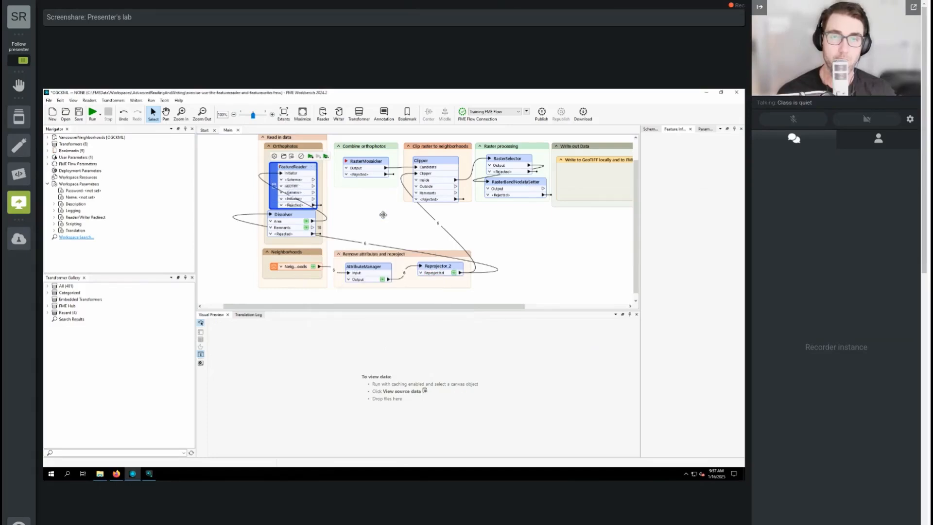
# Save a copy of the workspace in the Downloads folder under its existing file name.
pyautogui.click(49, 100)
pyautogui.click(62, 166)
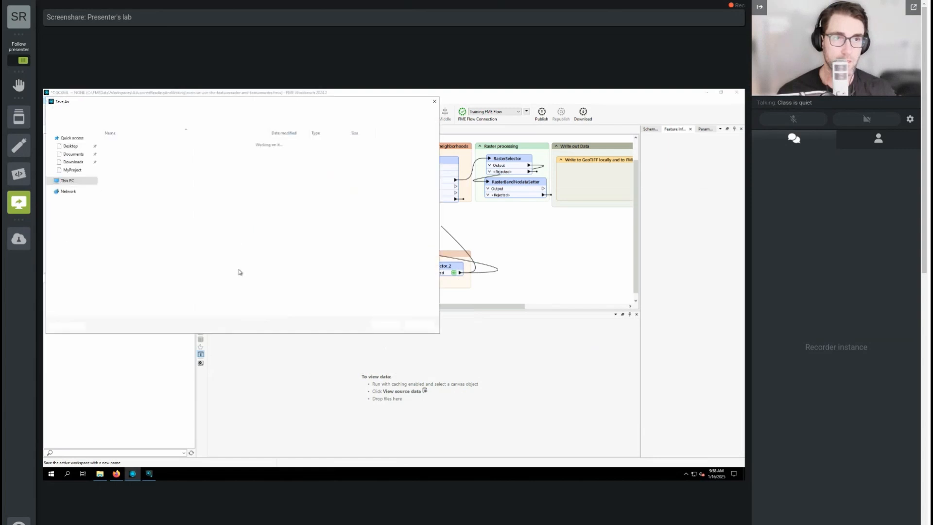
pyautogui.click(73, 212)
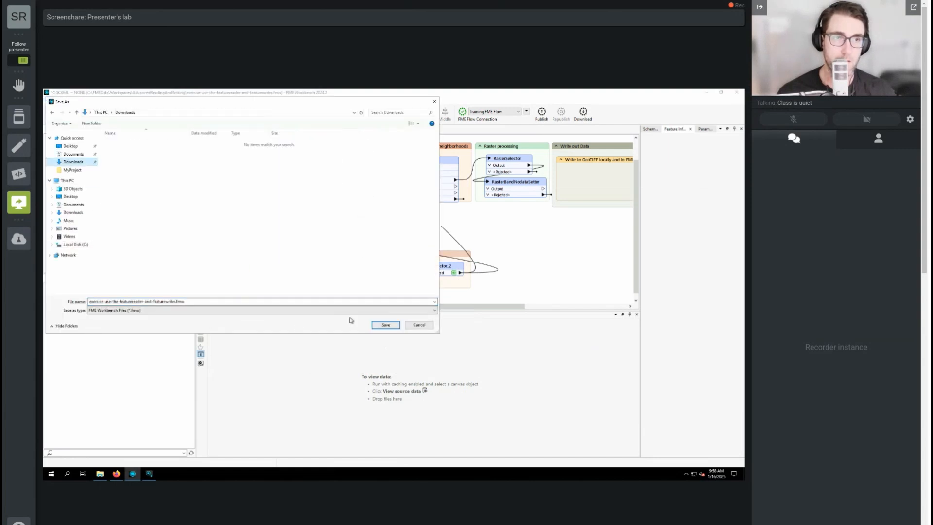
pyautogui.click(386, 325)
# Run the workspace and preview the cached features of the FeatureReader's GEOTIFF output.
pyautogui.click(89, 115)
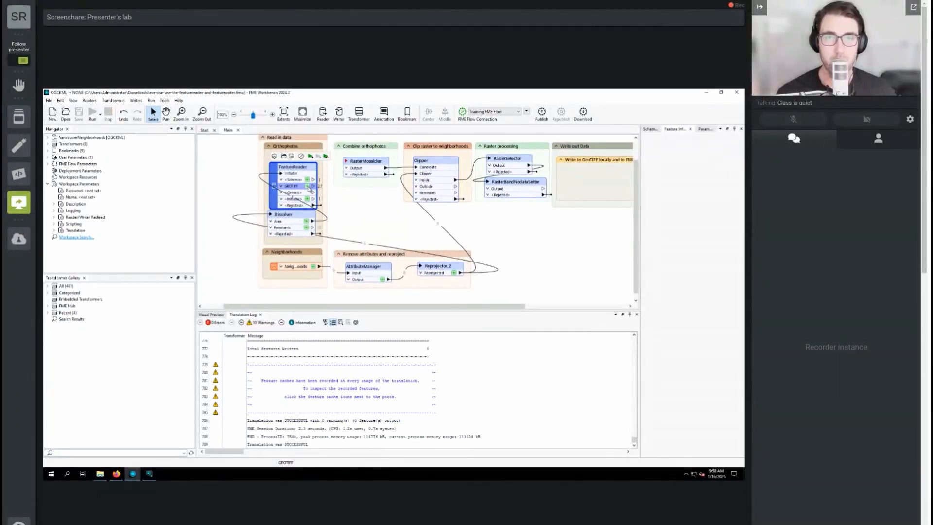
pyautogui.click(308, 188)
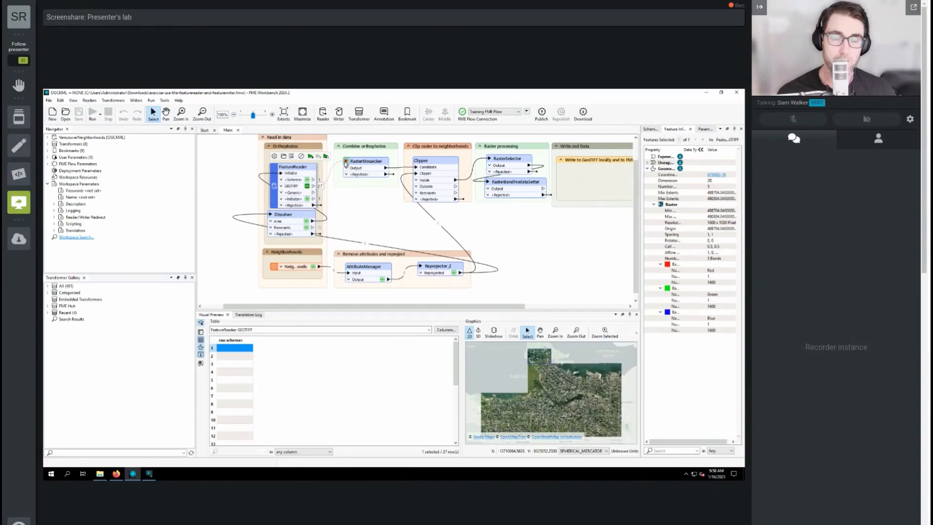
# Connect the FeatureReader's GEOTIFF output to the RasterMosaicker's input and run the workspace.
pyautogui.moveTo(346, 163); pyautogui.dragTo(345, 163)
pyautogui.click(364, 165)
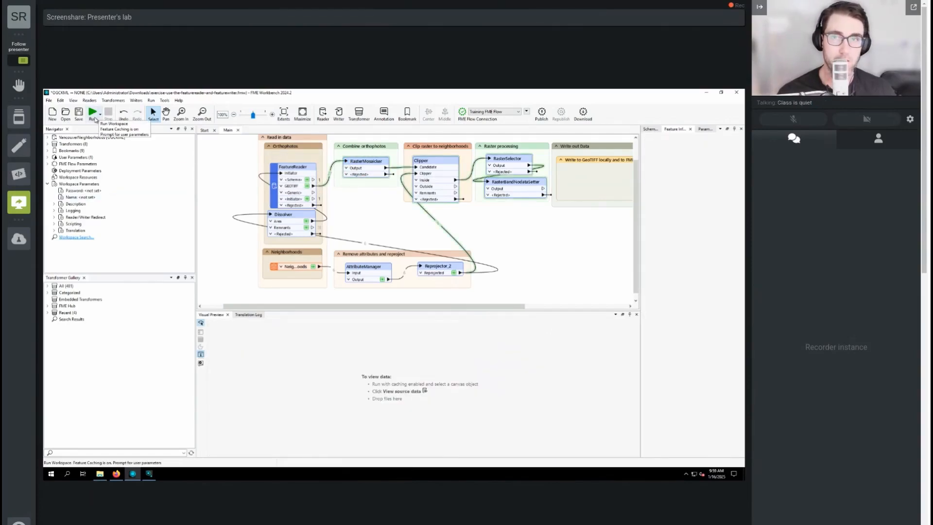
pyautogui.click(93, 115)
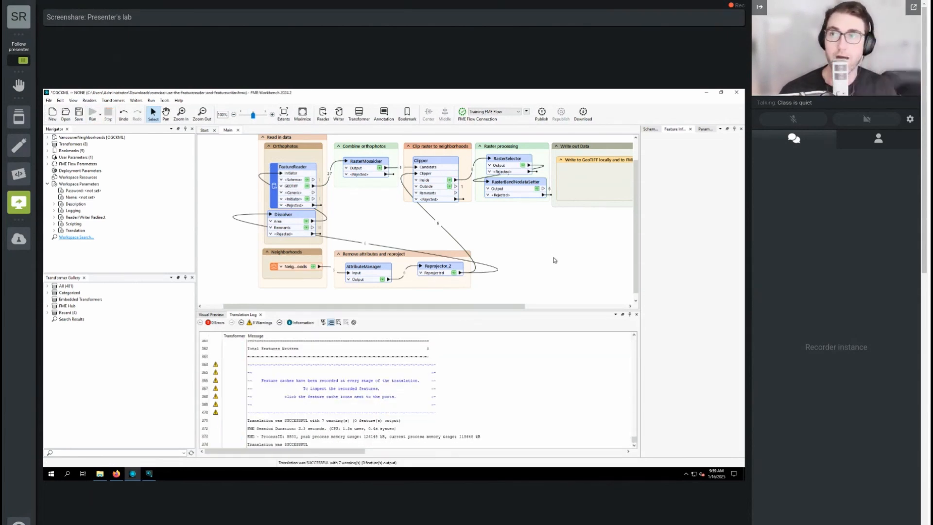
# Preview the RasterBandNodataSetter's cached output and inspect the Mount Pleasant and Downtown rasters.
pyautogui.click(537, 189)
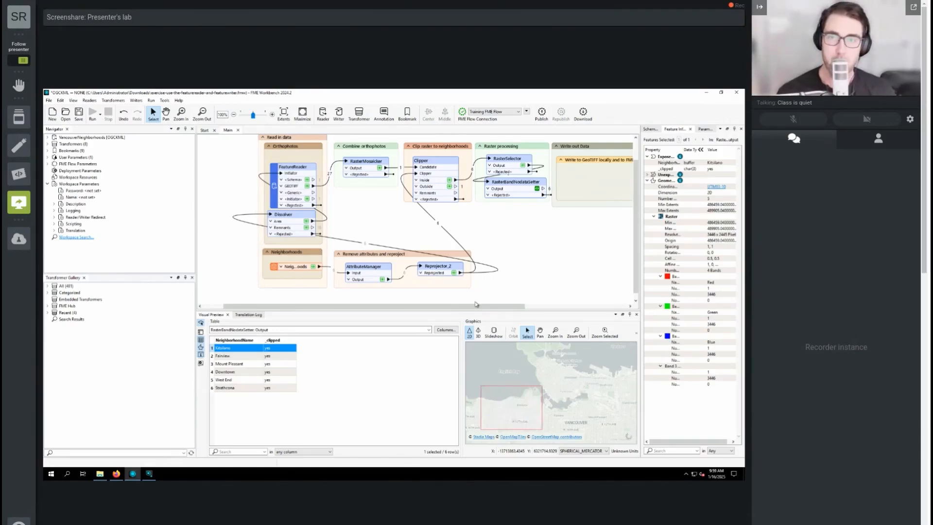
pyautogui.moveTo(473, 307); pyautogui.dragTo(549, 287)
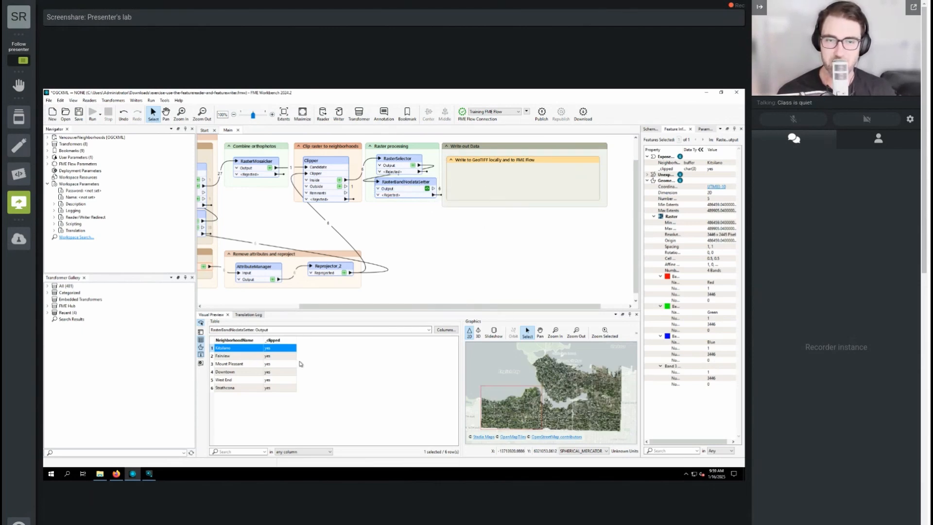
pyautogui.click(256, 361)
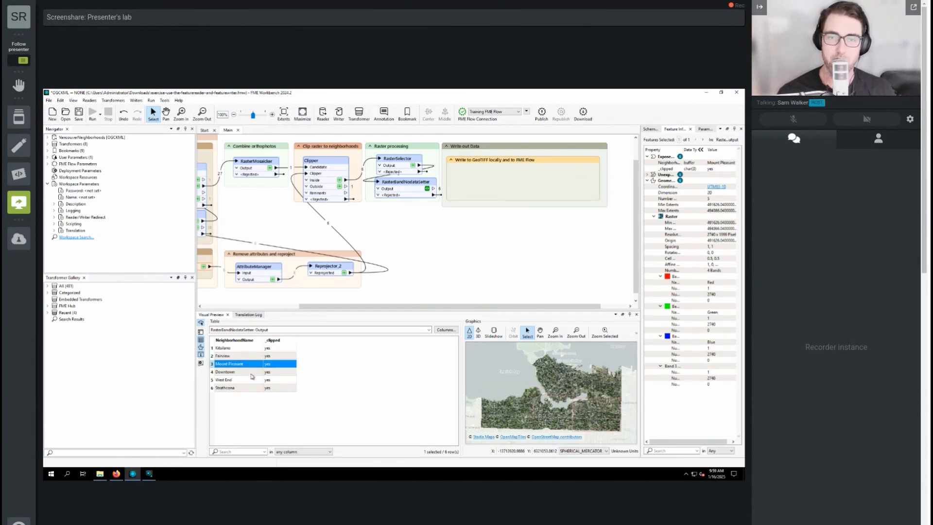
pyautogui.click(251, 374)
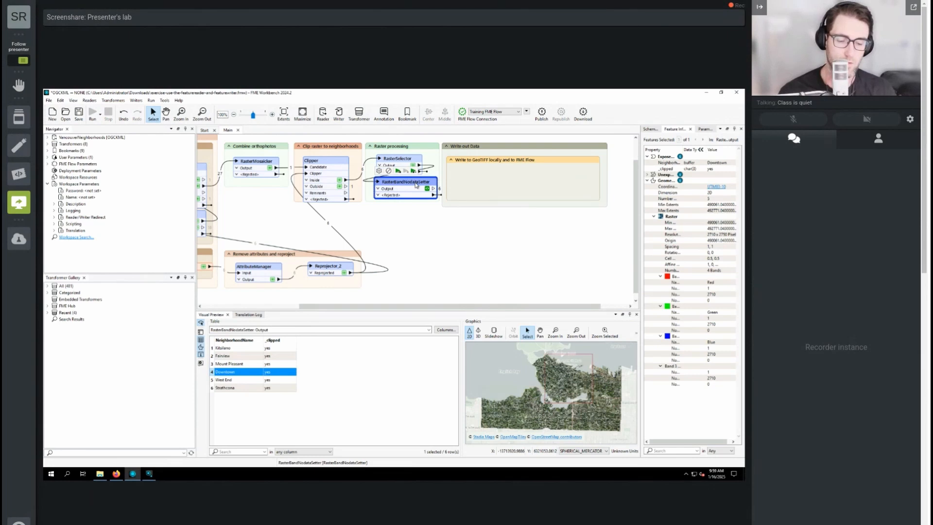
# Add a FeatureWriter after the RasterBandNodataSetter and set its format to GeoTIFF (Geo-referenced Tagged Image File Format).
pyautogui.write('featurew')
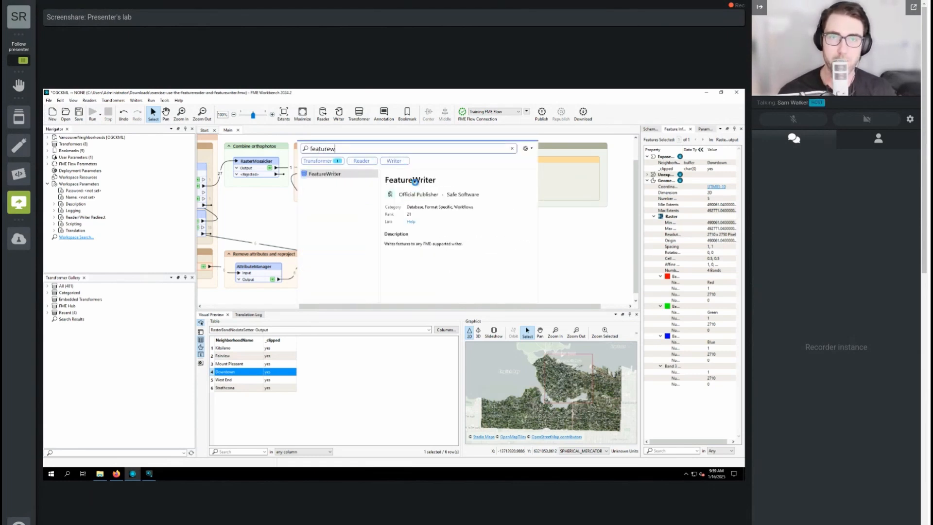
pyautogui.press('Return')
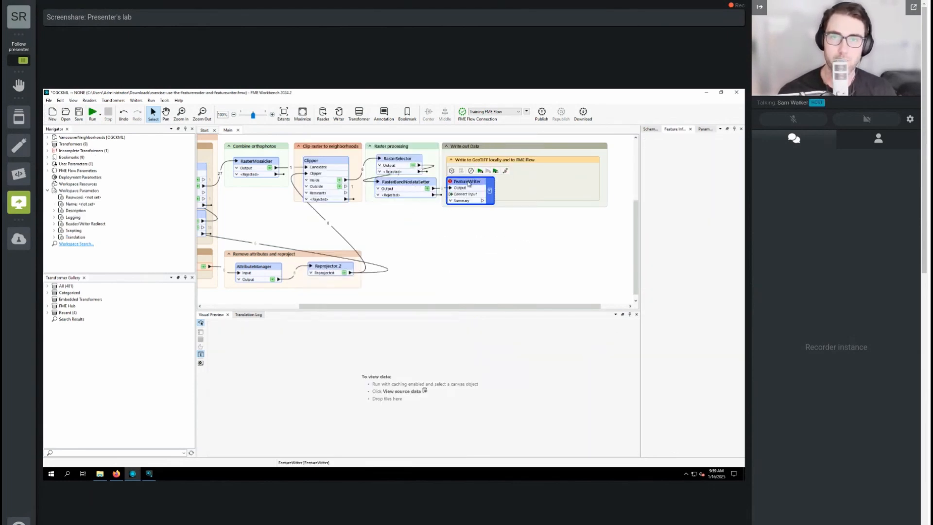
pyautogui.click(358, 206)
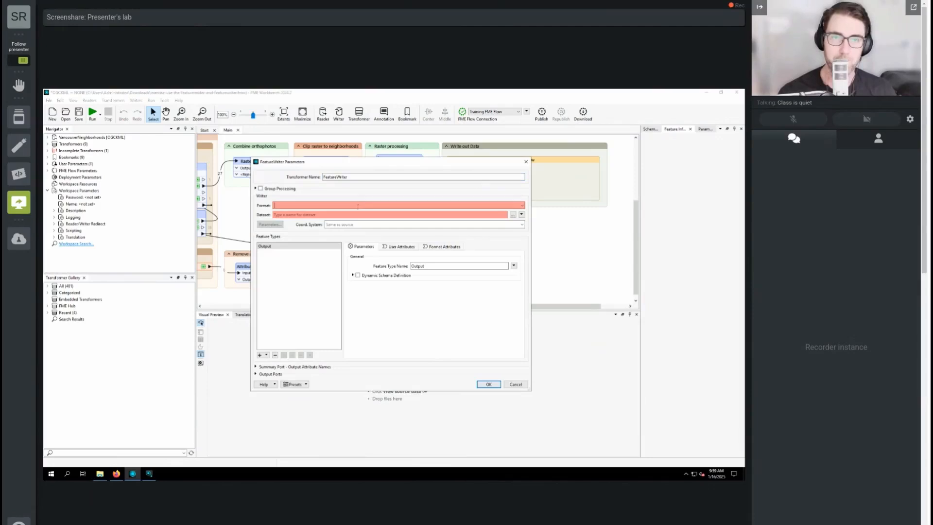
pyautogui.write('geot')
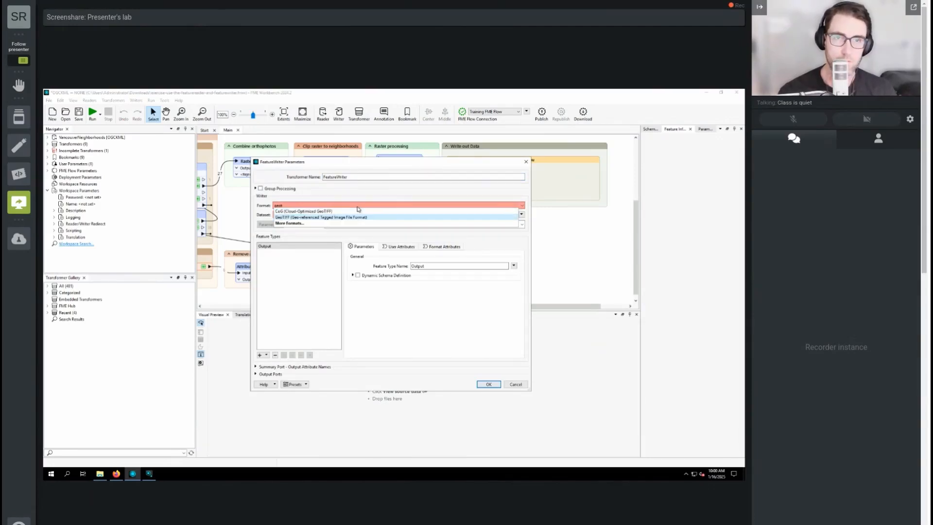
pyautogui.press('Return')
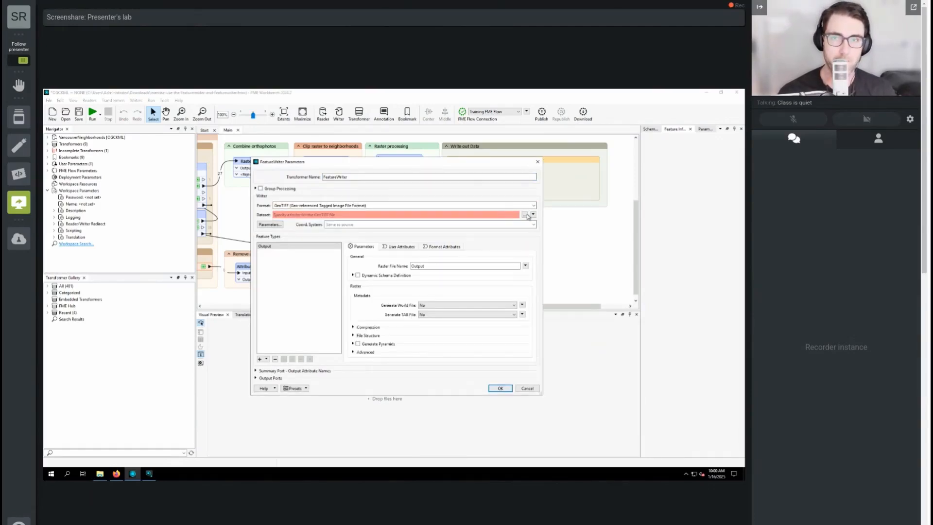
# Create an Orthophotos folder in C:\FMEData\Output\Training and set it as the FeatureWriter's dataset.
pyautogui.click(525, 216)
pyautogui.click(363, 183)
pyautogui.doubleClick(336, 220)
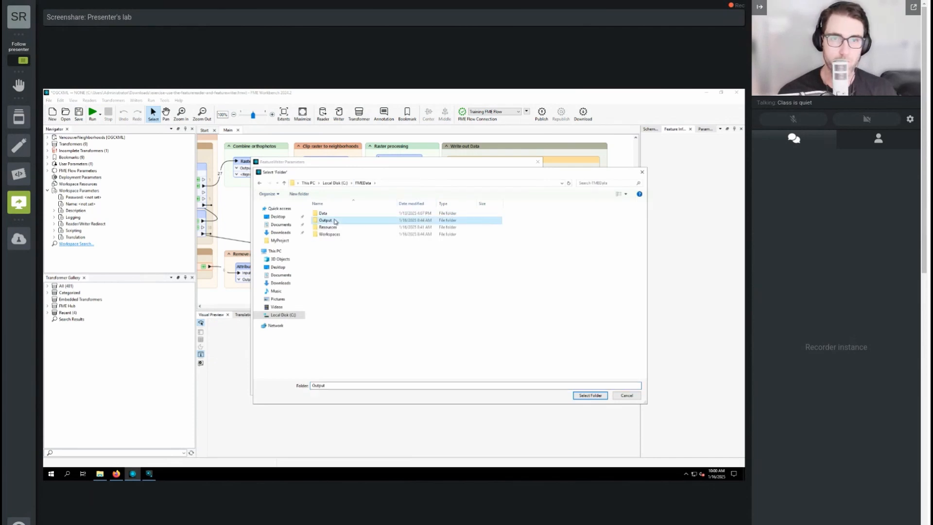
pyautogui.doubleClick(334, 214)
pyautogui.rightClick(380, 239)
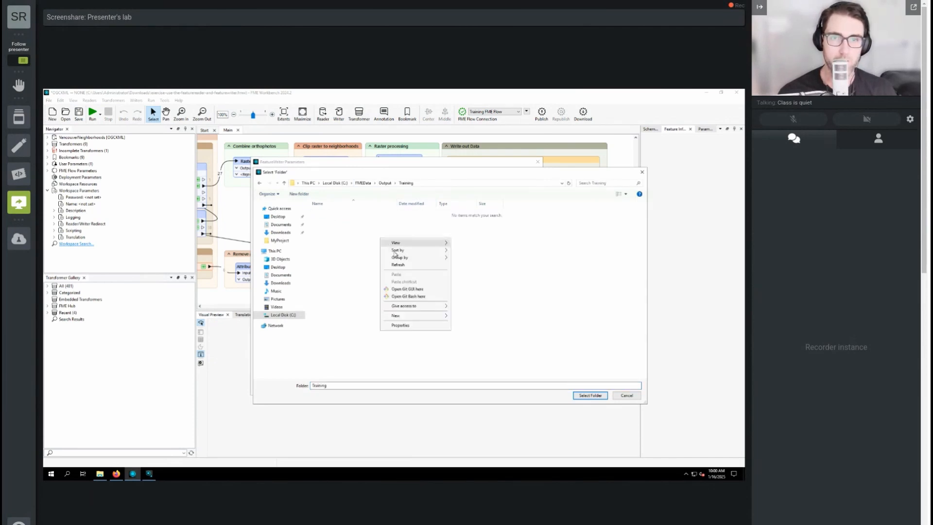
pyautogui.click(408, 321)
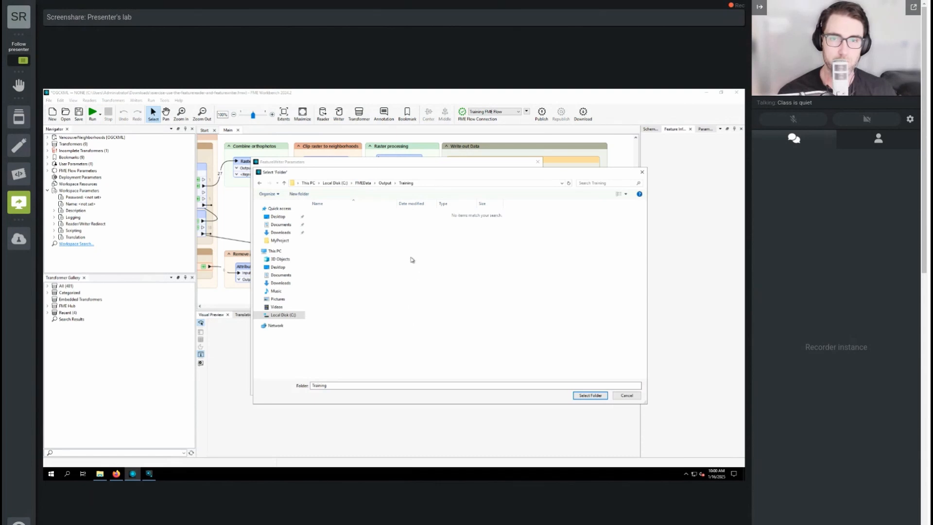
pyautogui.click(369, 171)
pyautogui.rightClick(411, 271)
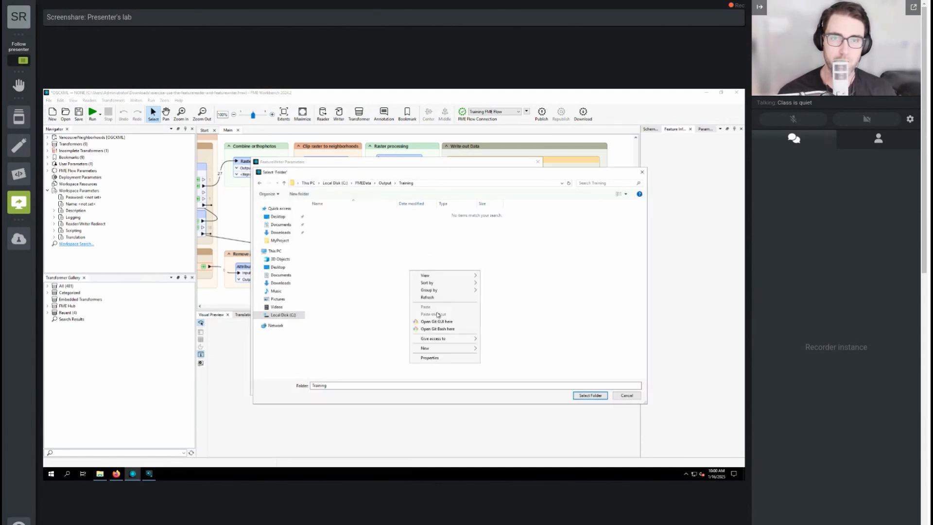
pyautogui.moveTo(433, 348)
pyautogui.click(509, 349)
pyautogui.write('Orthophotos')
pyautogui.press('Return')
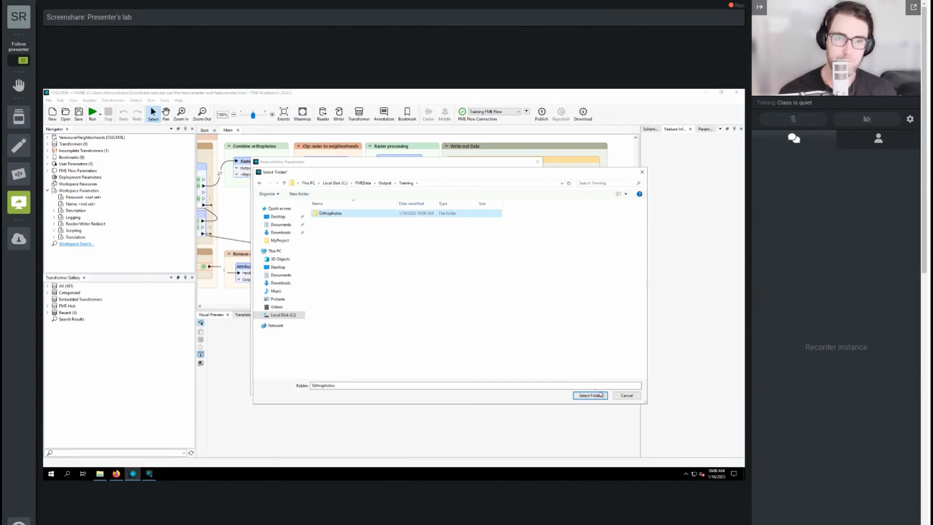
pyautogui.click(590, 395)
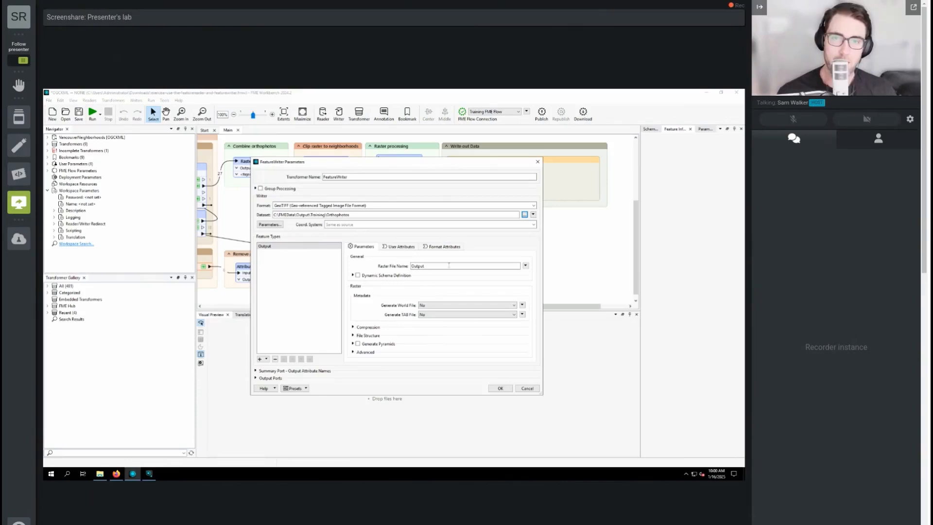
# Set the FeatureWriter's raster file name to the NeighborhoodName attribute value and accept its parameters.
pyautogui.click(526, 266)
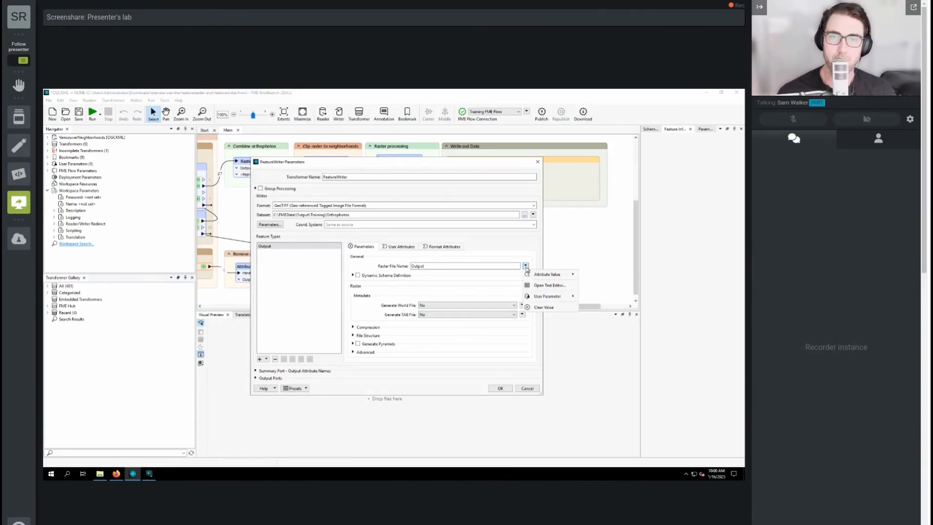
pyautogui.moveTo(538, 276)
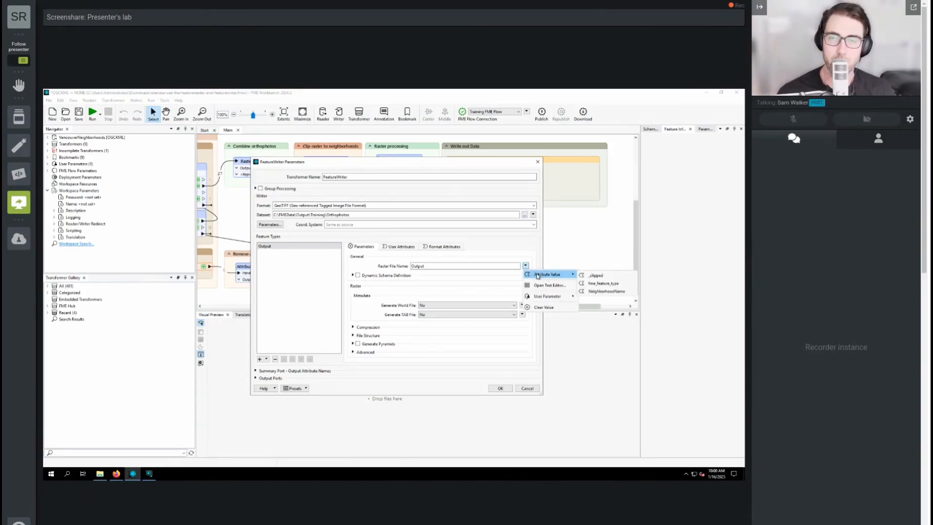
pyautogui.click(619, 296)
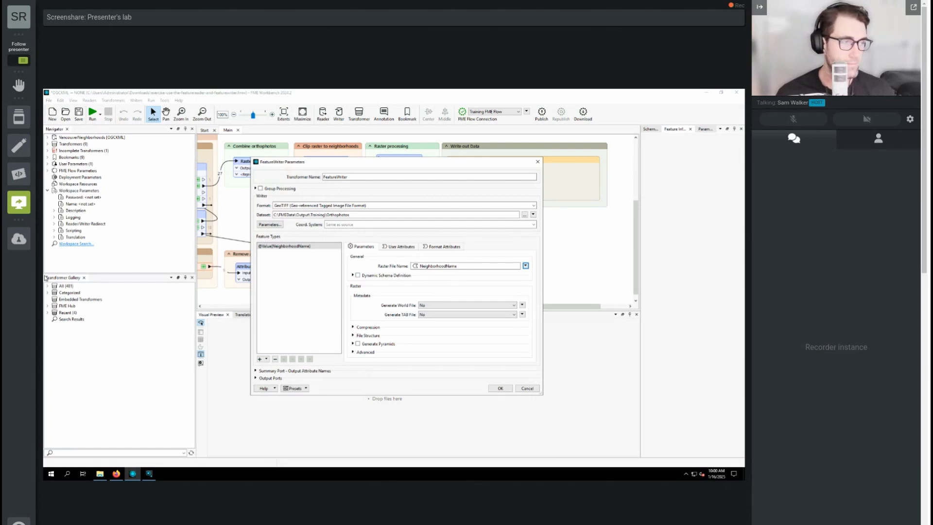
pyautogui.click(500, 389)
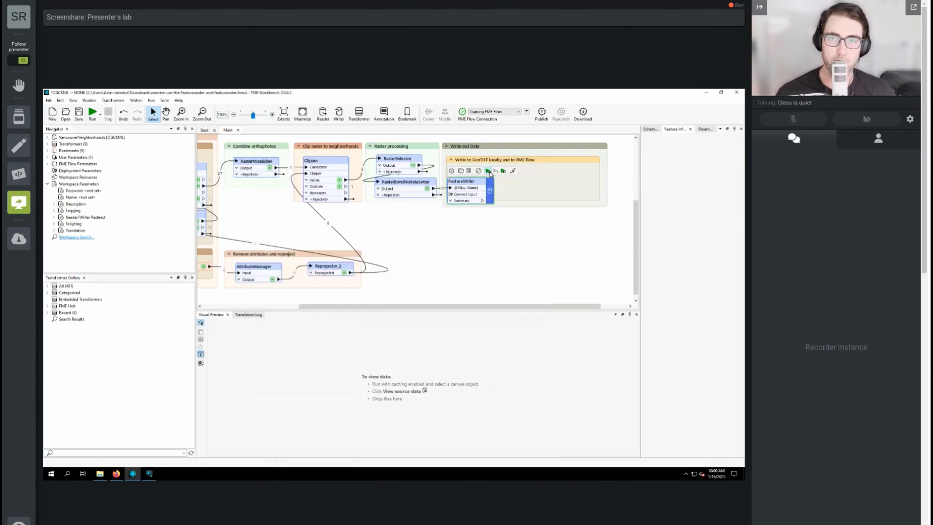
# Run the workspace to the FeatureWriter and check the written Downtown.tif in its Orthophotos output folder.
pyautogui.click(488, 171)
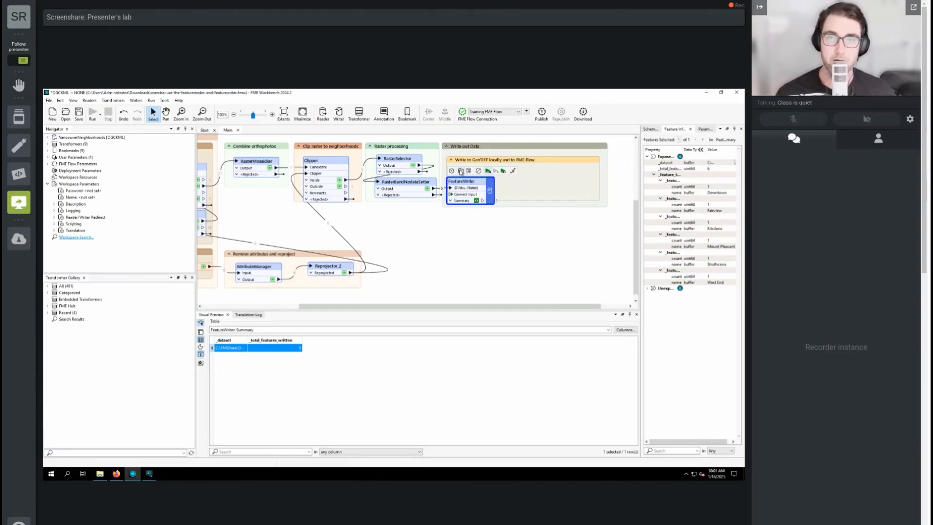
pyautogui.click(461, 172)
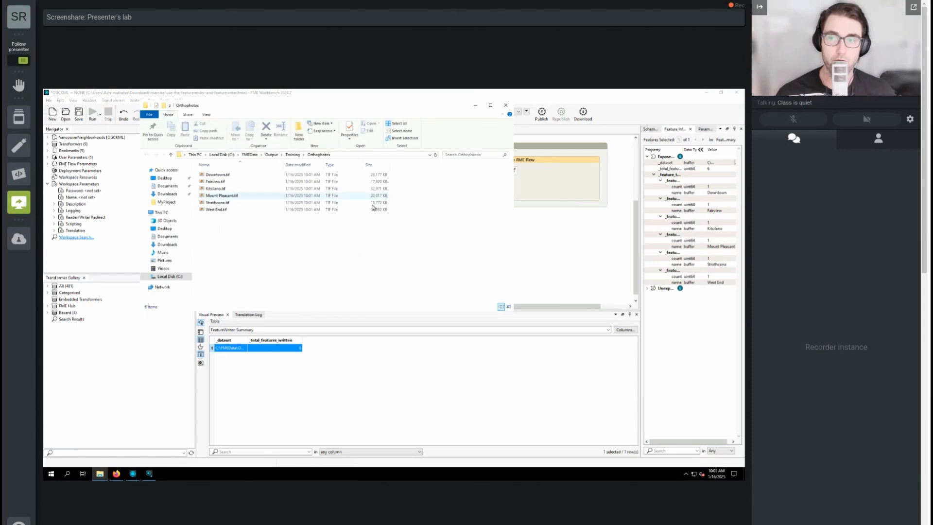
pyautogui.click(221, 175)
pyautogui.doubleClick(222, 177)
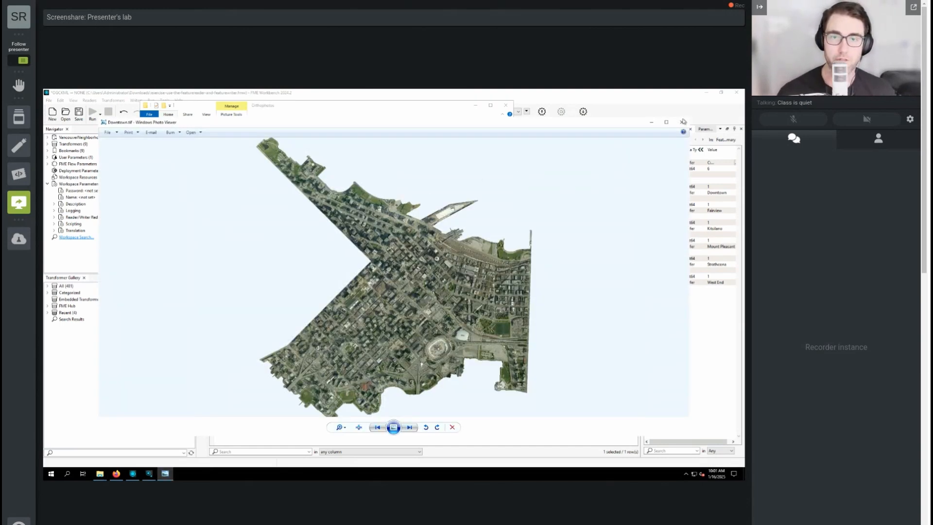
pyautogui.click(683, 123)
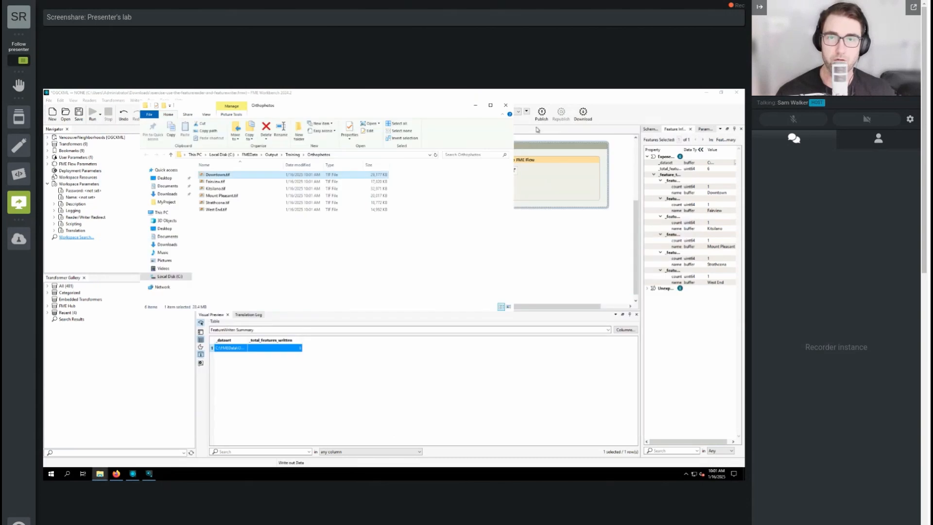
pyautogui.click(505, 105)
# Reposition the FeatureWriter inside the "Write to GeoTIFF locally and to FME Flow" bookmark and view its summary's full _dataset value.
pyautogui.moveTo(457, 181); pyautogui.dragTo(472, 171)
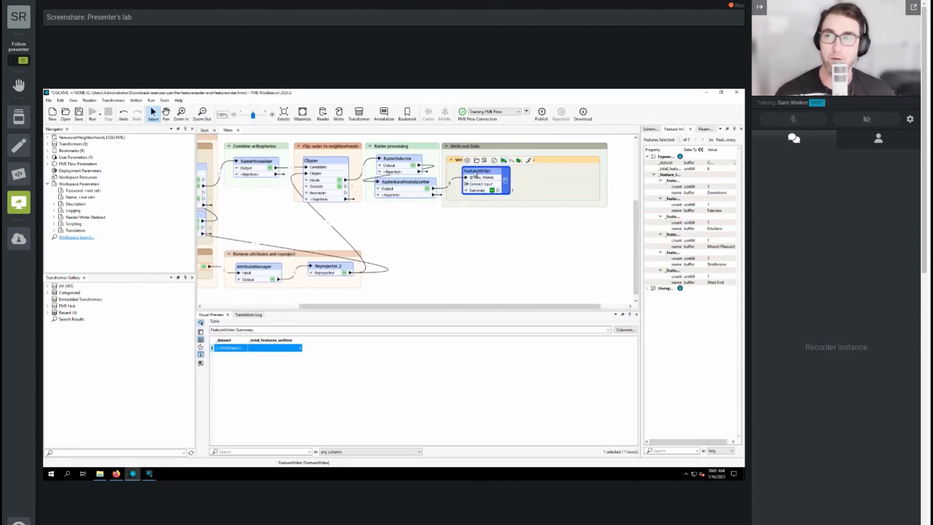
pyautogui.doubleClick(236, 350)
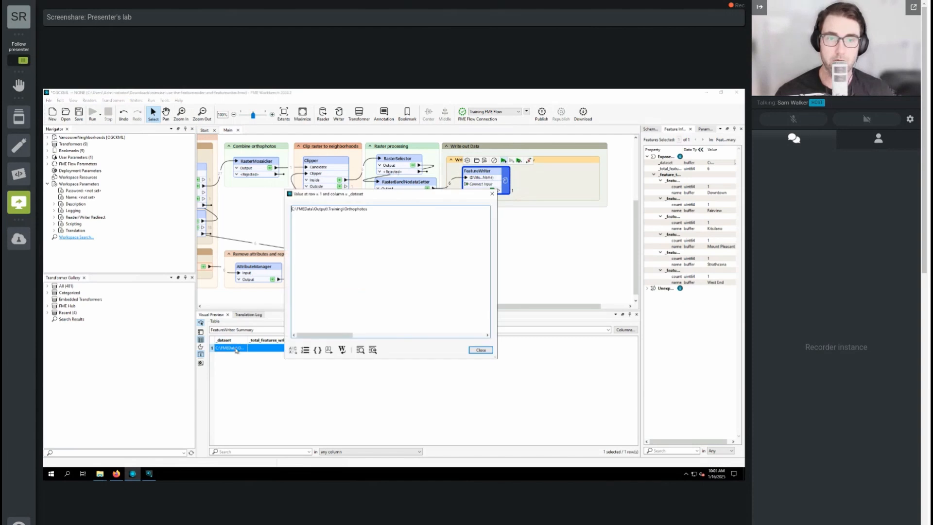
pyautogui.hotkey('ctrl', 'a')
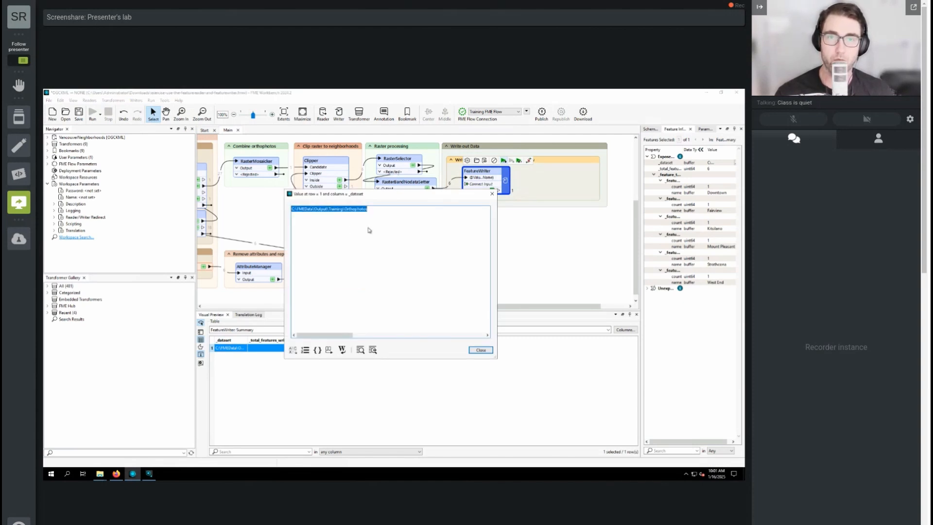
pyautogui.click(492, 195)
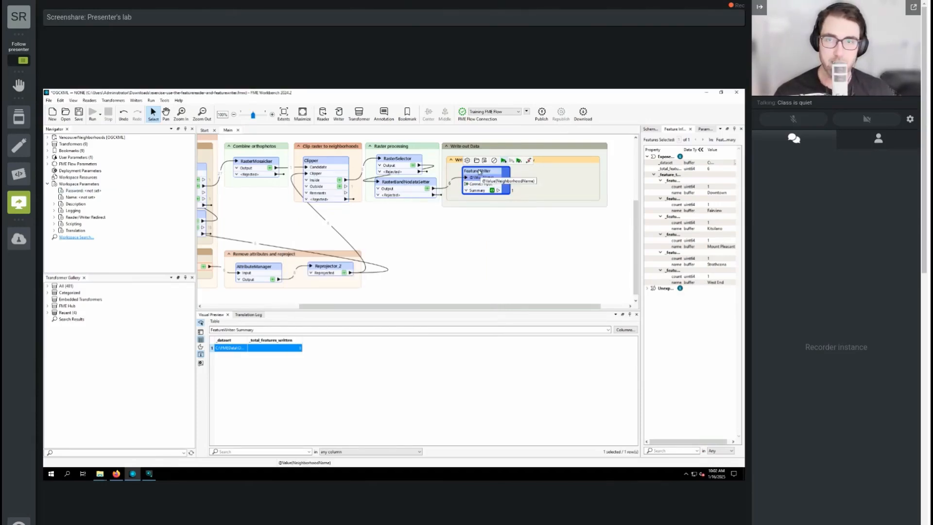
# Search the available transformers for "fmeflow" and "fmeflowresour" without adding any of them.
pyautogui.write('fmef')
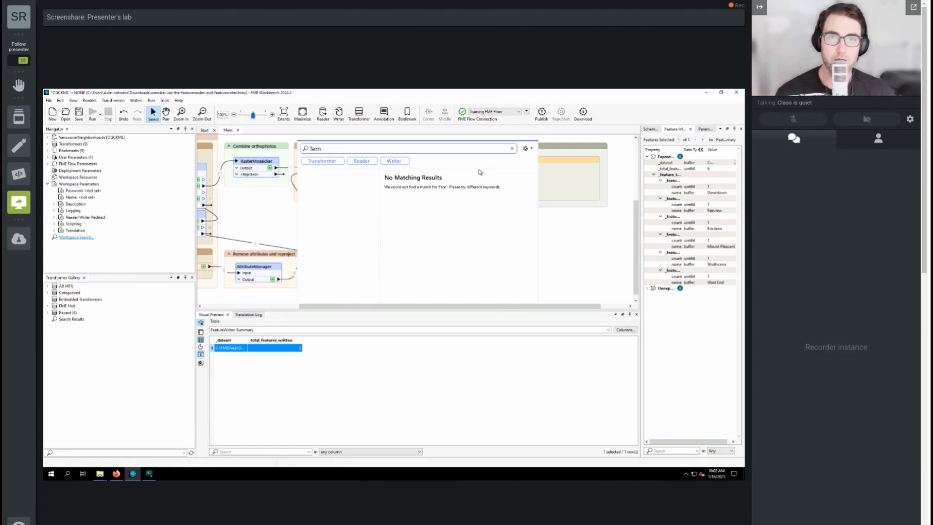
pyautogui.write('low')
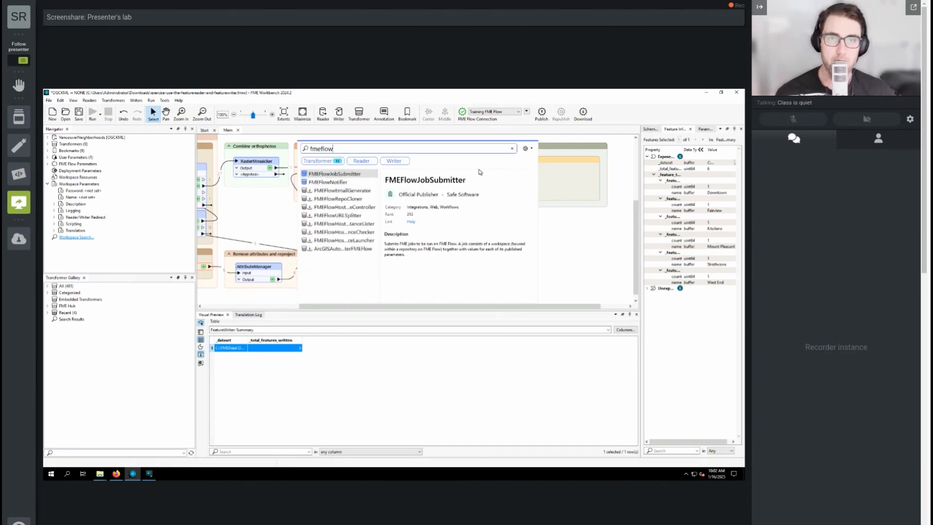
pyautogui.write('resour')
pyautogui.press('BackSpace')
pyautogui.press('BackSpace')
pyautogui.press('BackSpace')
pyautogui.press('BackSpace')
pyautogui.press('BackSpace')
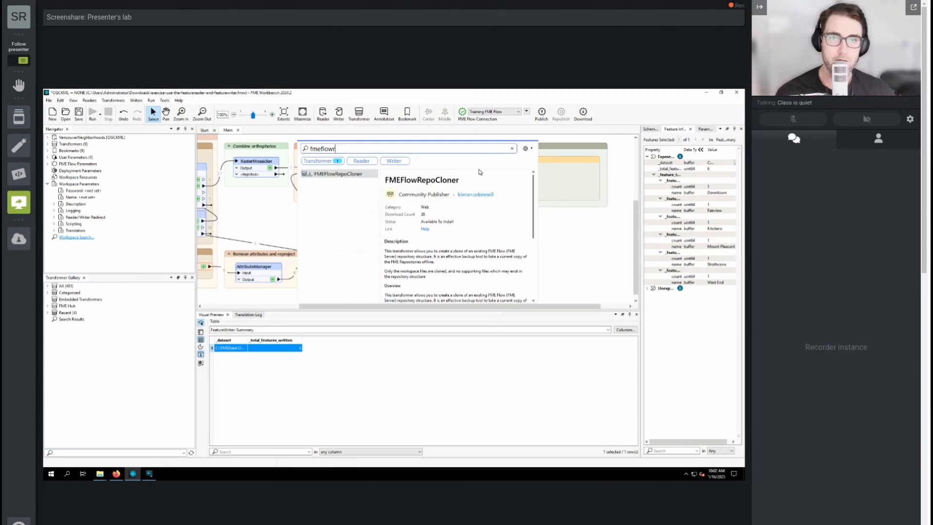
pyautogui.press('BackSpace')
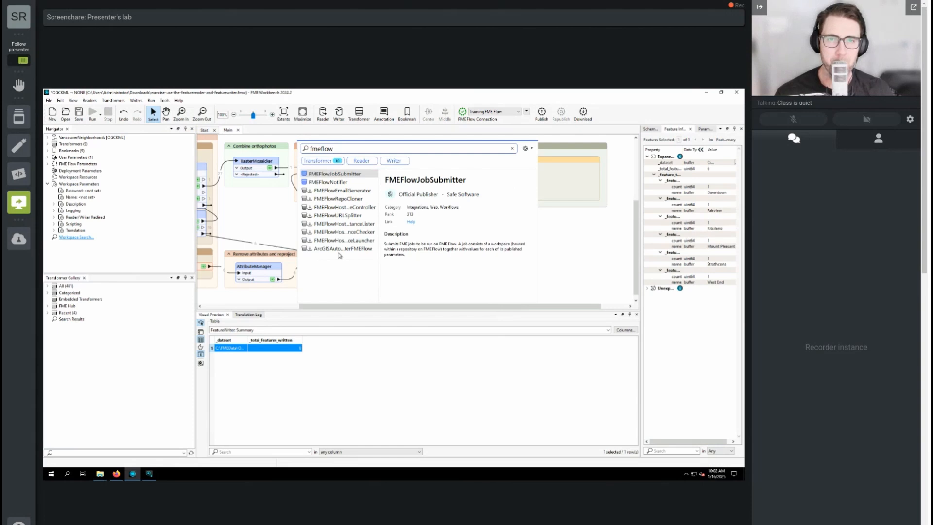
pyautogui.write('re')
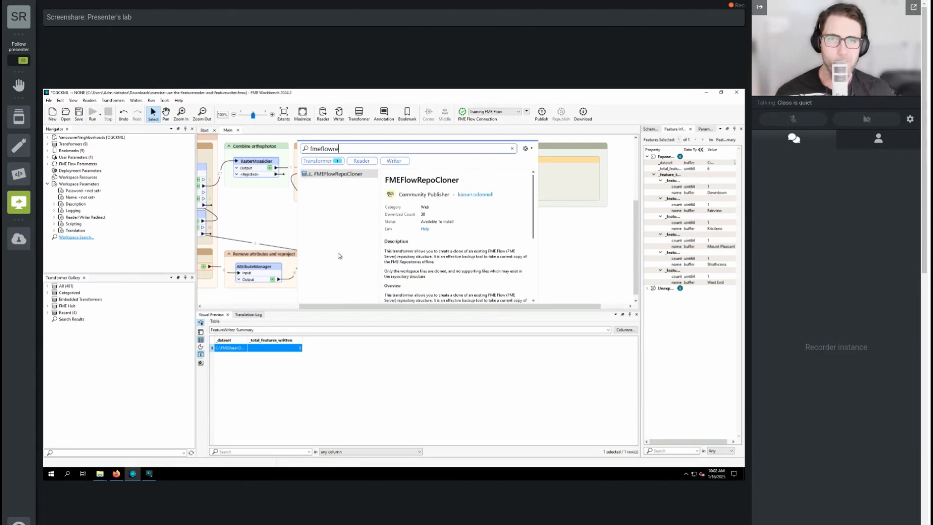
pyautogui.press('BackSpace')
pyautogui.press('BackSpace')
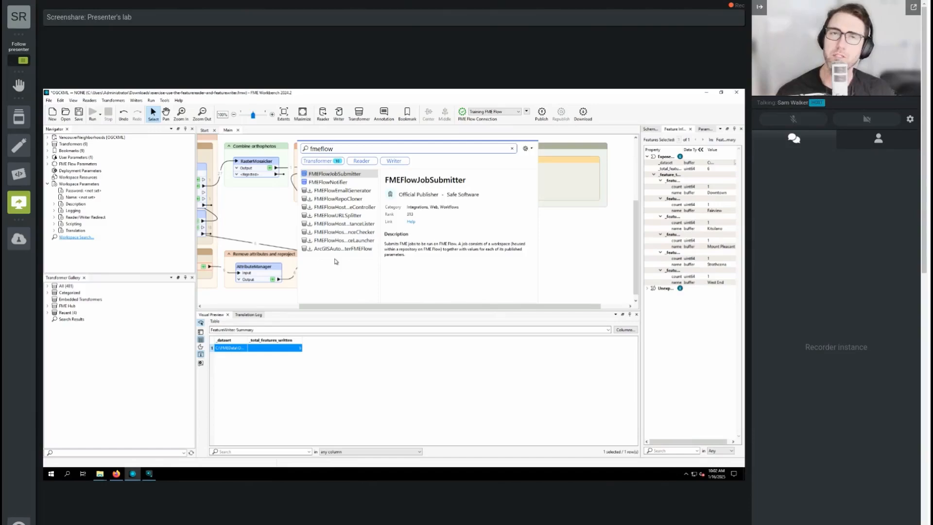
pyautogui.hotkey('ctrl', 'a')
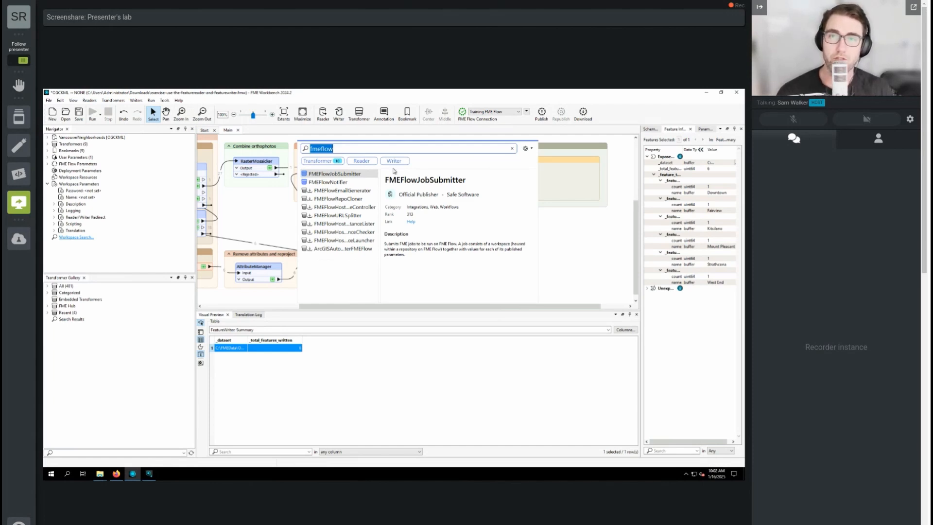
pyautogui.click(579, 267)
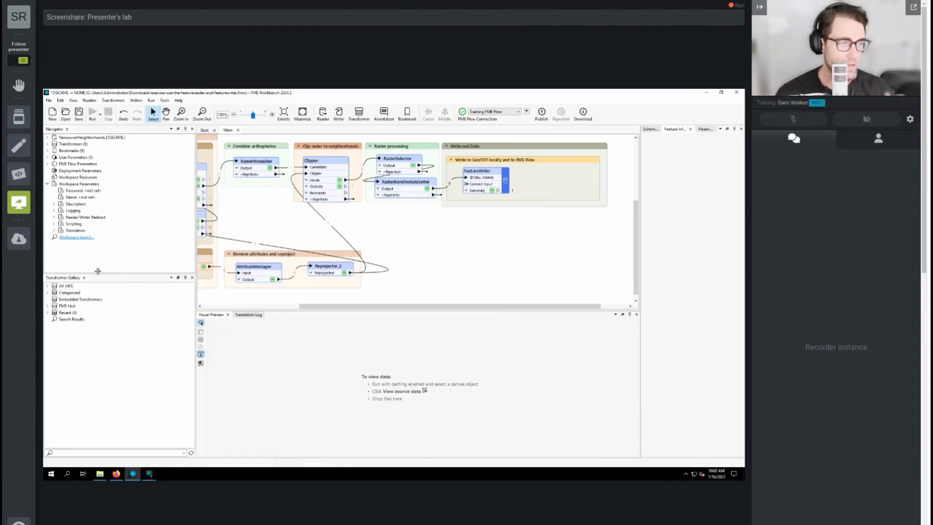
# Select the Summary output of the FeatureWriter.
pyautogui.click(491, 189)
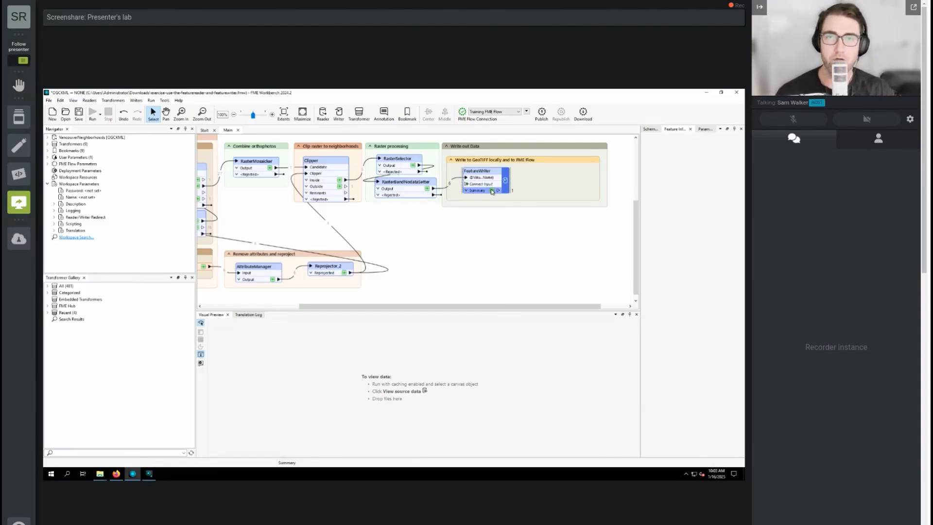